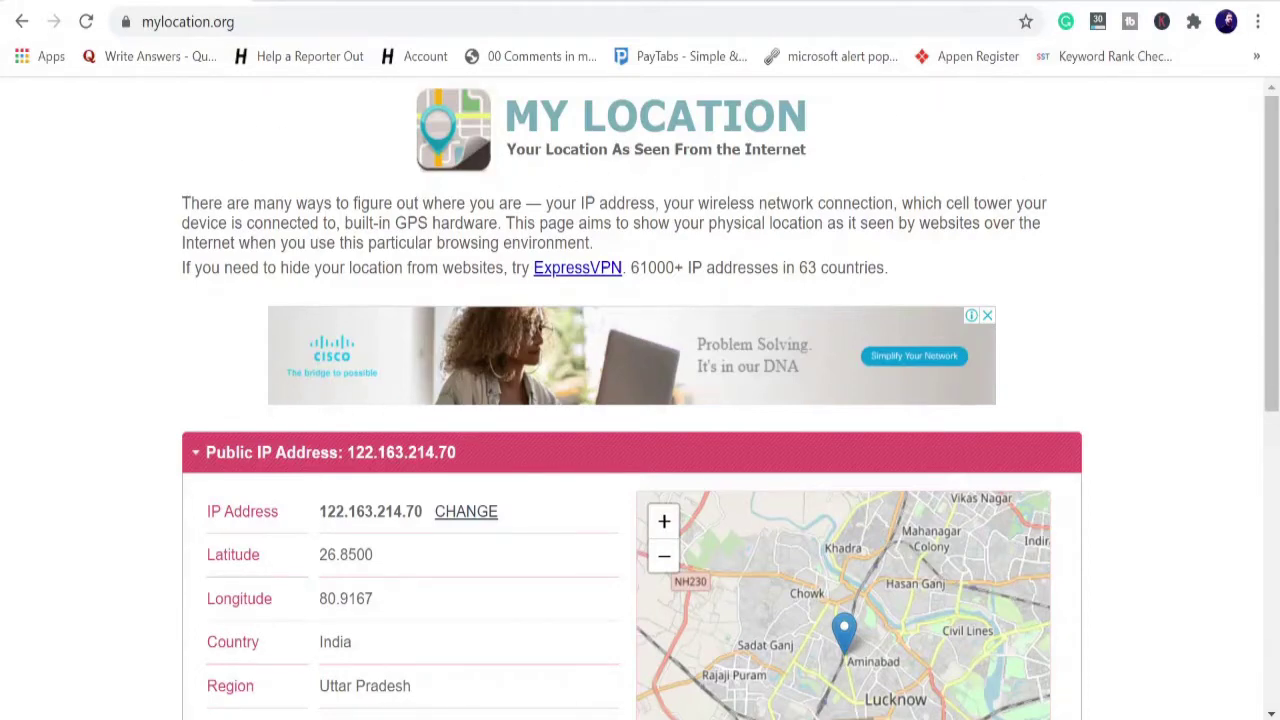
Look over the India IP details on mylocation.org, then go to Chrome's Settings.
scroll(306, 486, "down", 2)
scroll(306, 491, "up", 2)
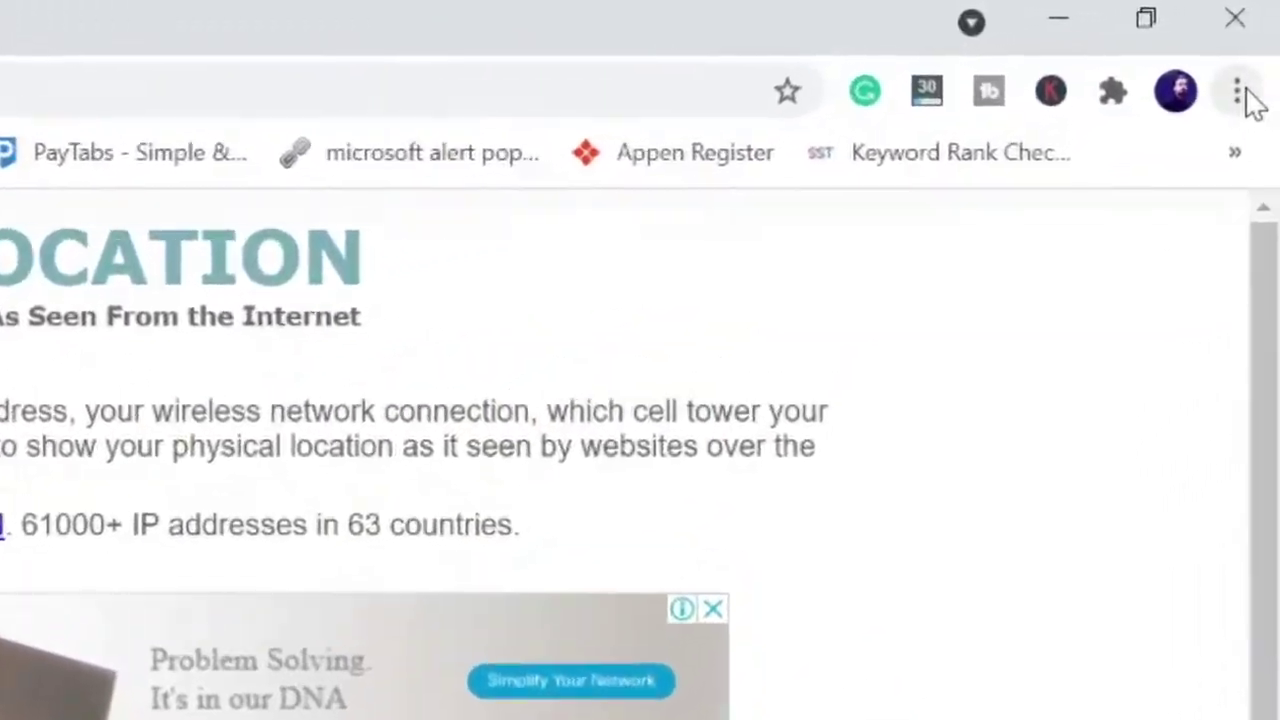
left_click(1244, 80)
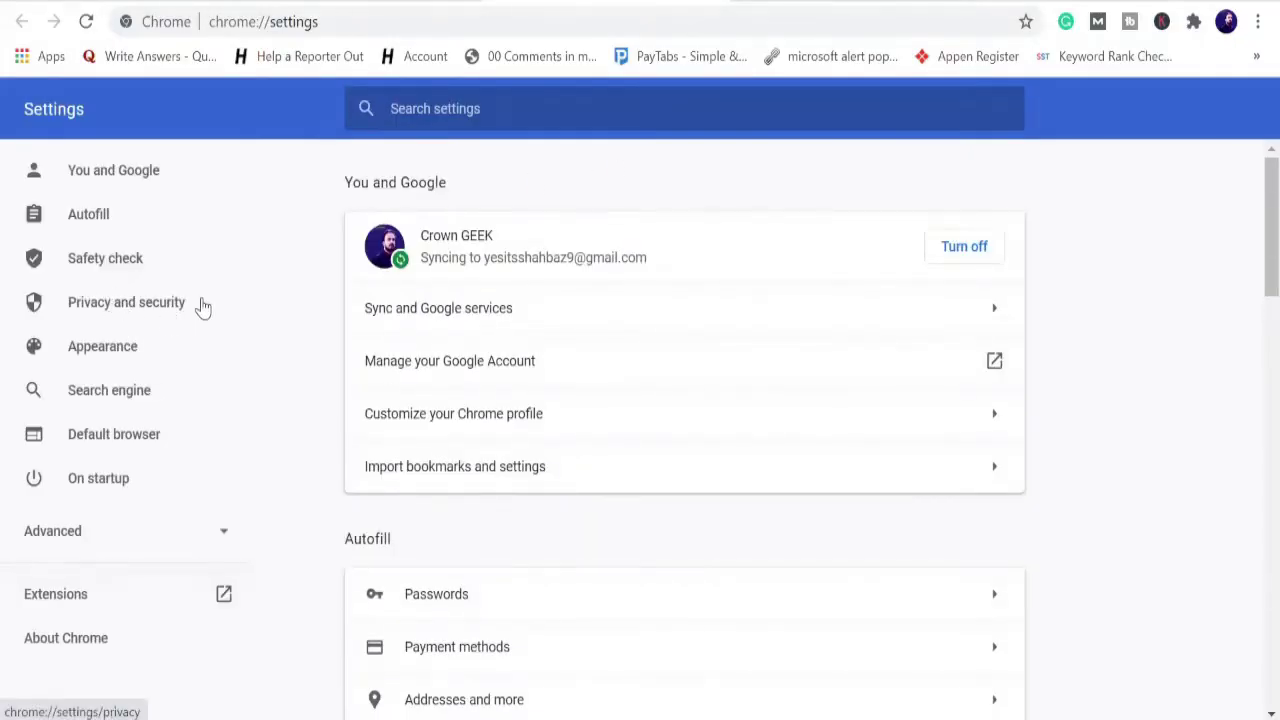
Set the Site Settings location default to 'Don't allow sites to see your location'.
left_click(183, 305)
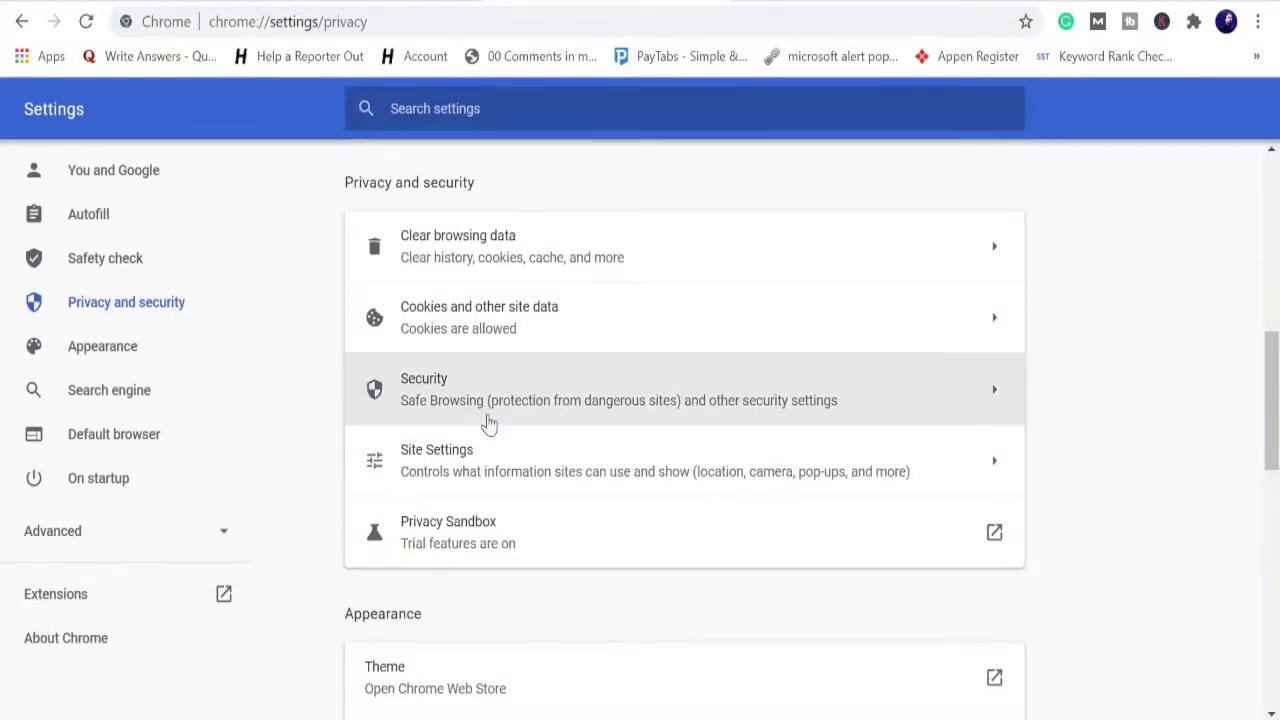
left_click(478, 458)
scroll(460, 455, "down", 2)
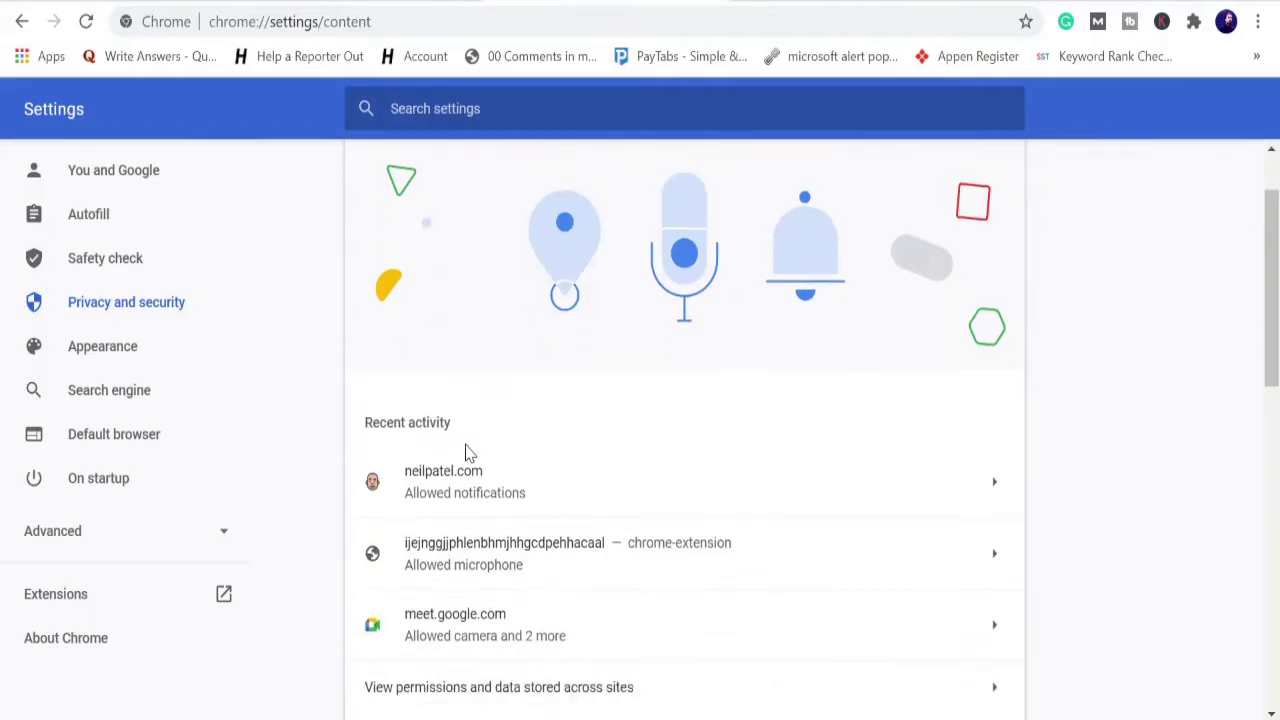
scroll(467, 450, "down", 4)
scroll(420, 470, "down", 2)
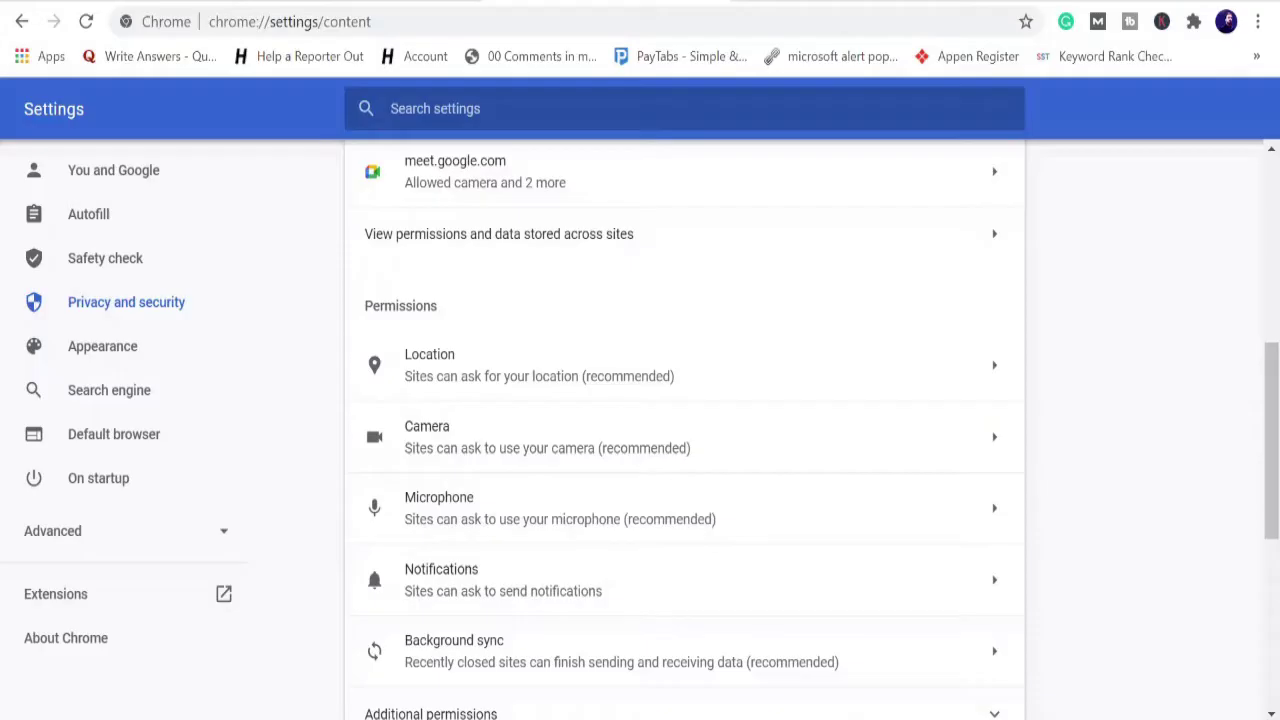
left_click(460, 379)
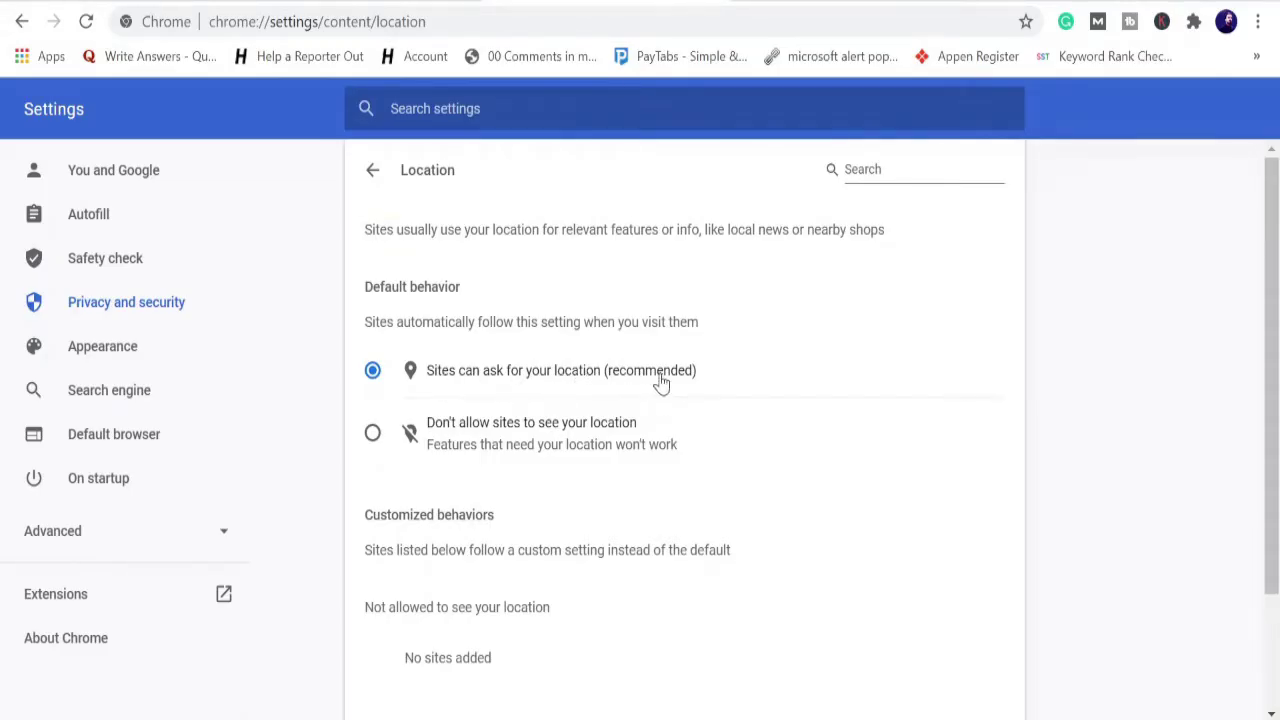
left_click(377, 440)
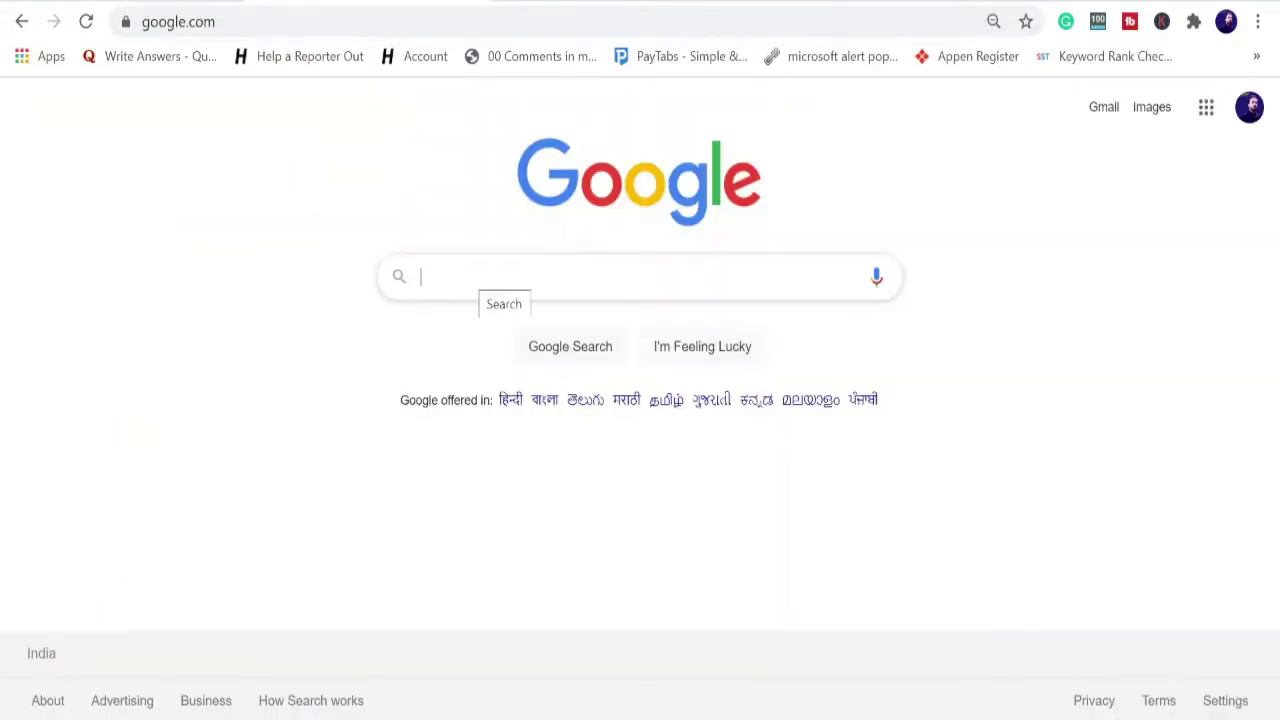
Search Google for 'chrome extension' to reach the Chrome Web Store.
type("chrom ext")
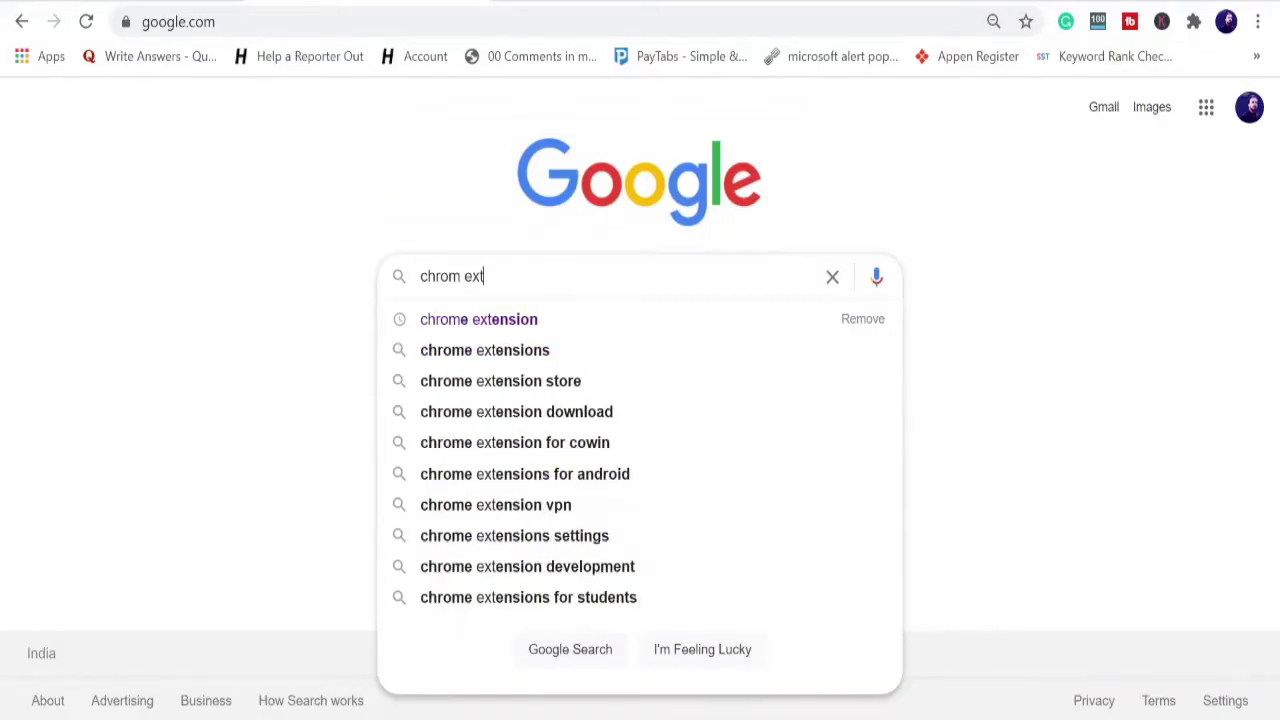
key("Down")
key("Return")
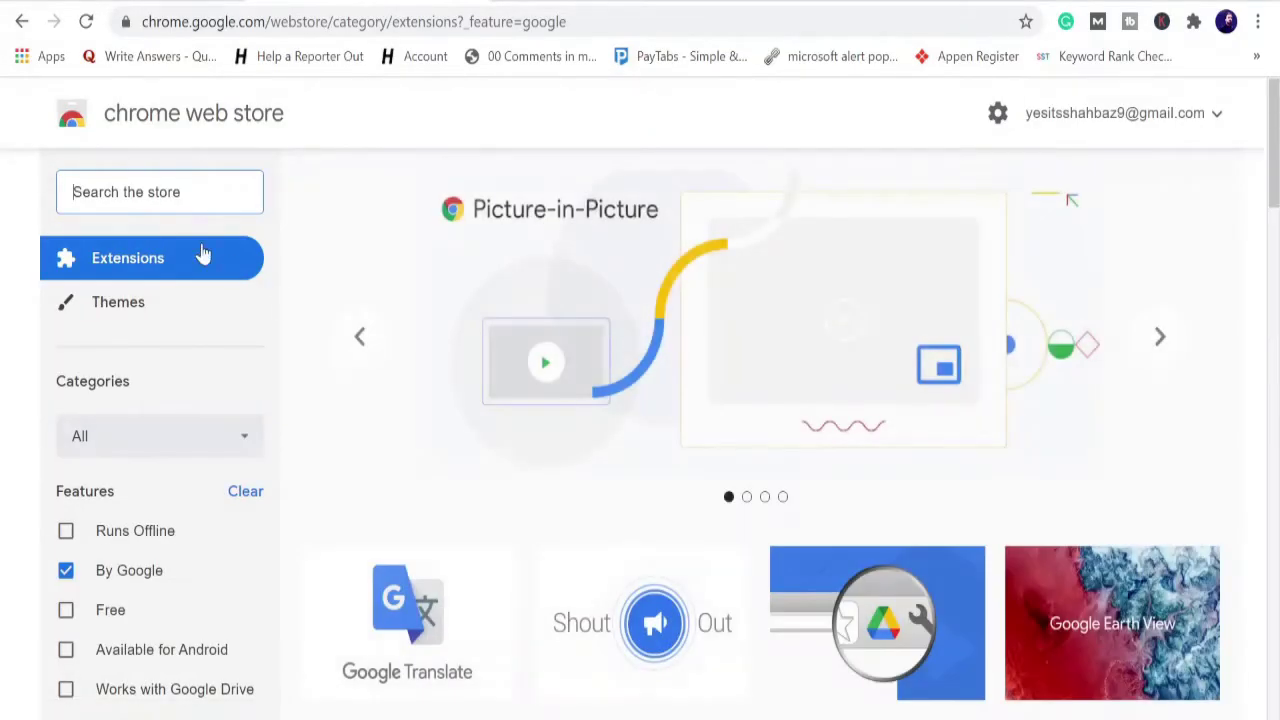
Search the Chrome Web Store for 'location guard'.
type("loc")
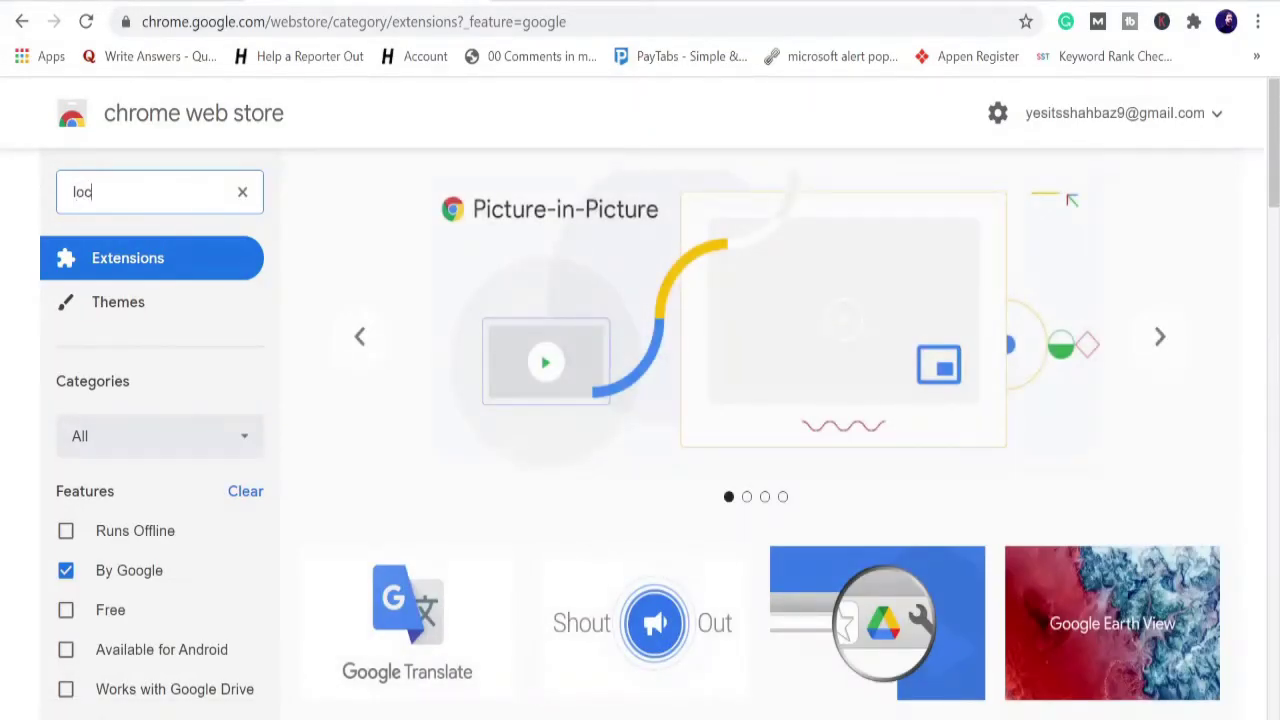
type("ation")
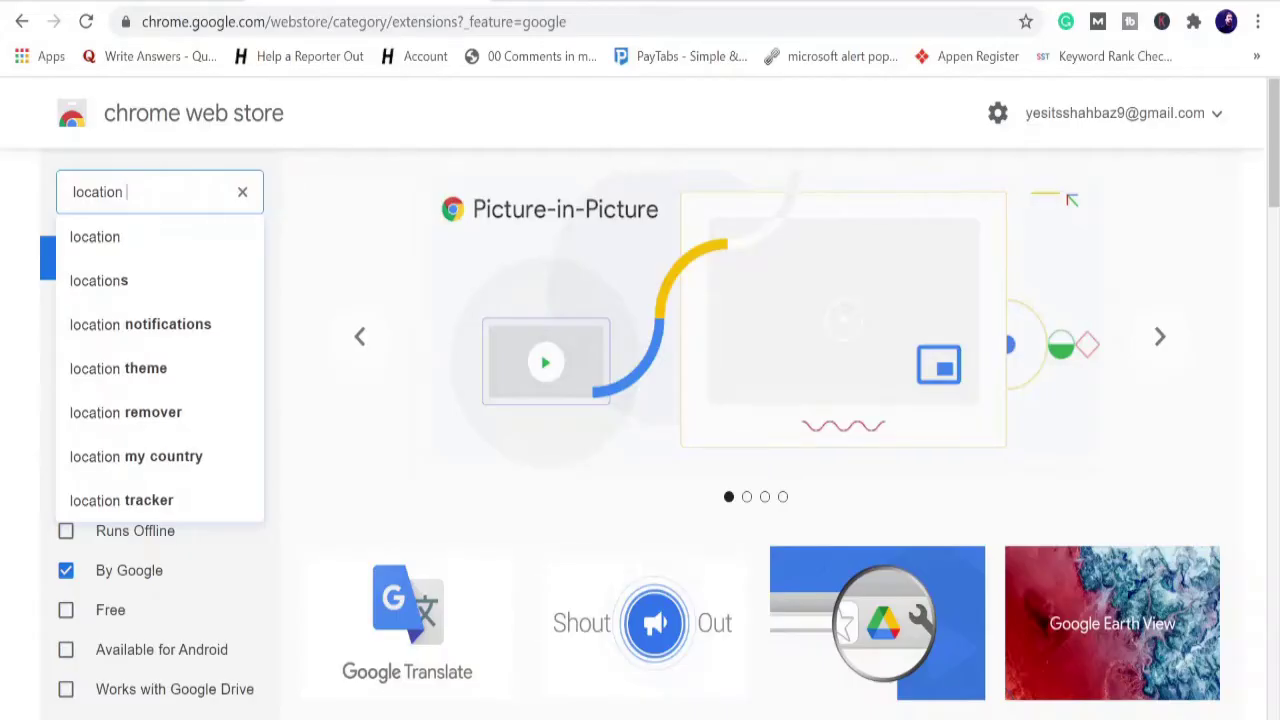
type(" guard")
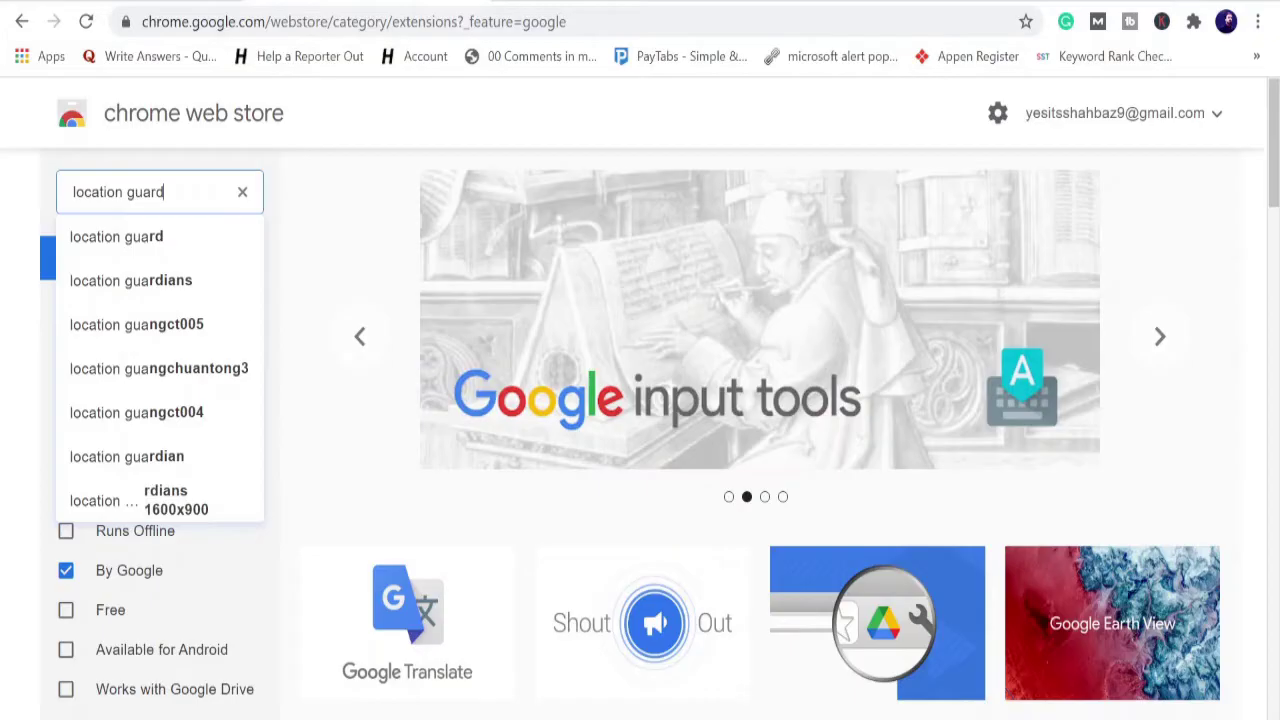
key("Return")
left_click(157, 238)
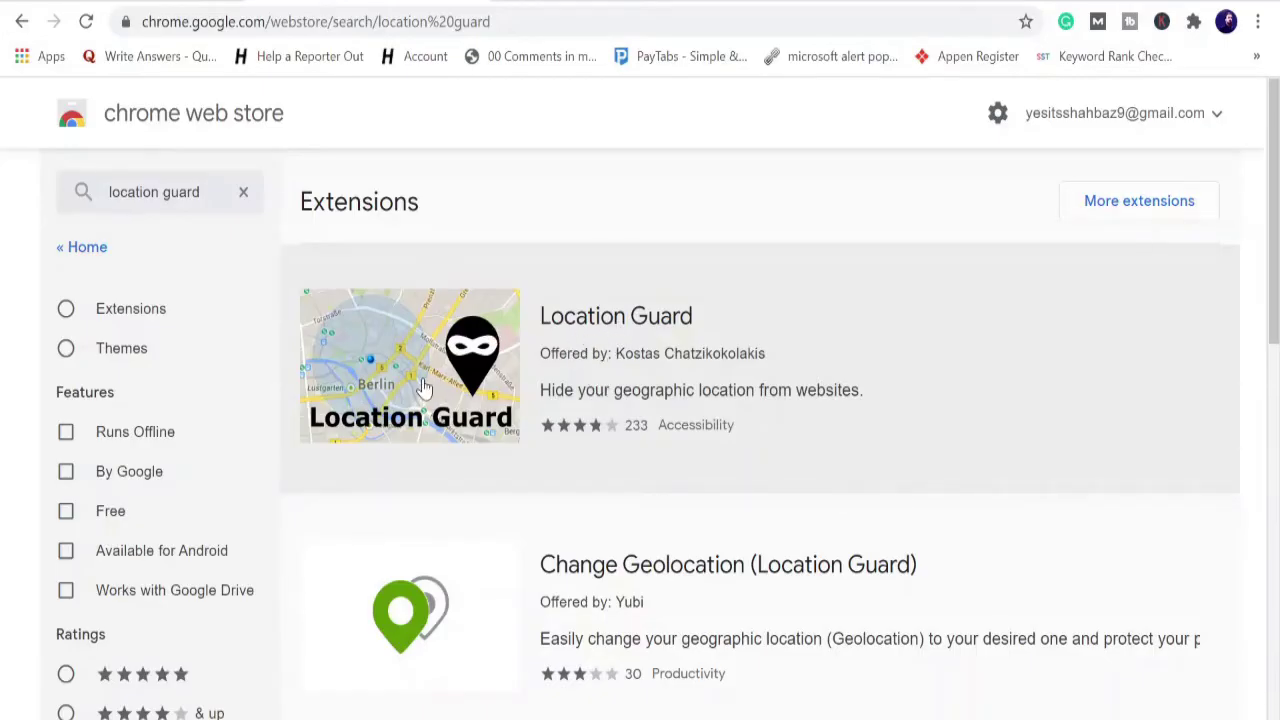
Add the Location Guard extension from its store listing and dismiss the added notice.
left_click(650, 320)
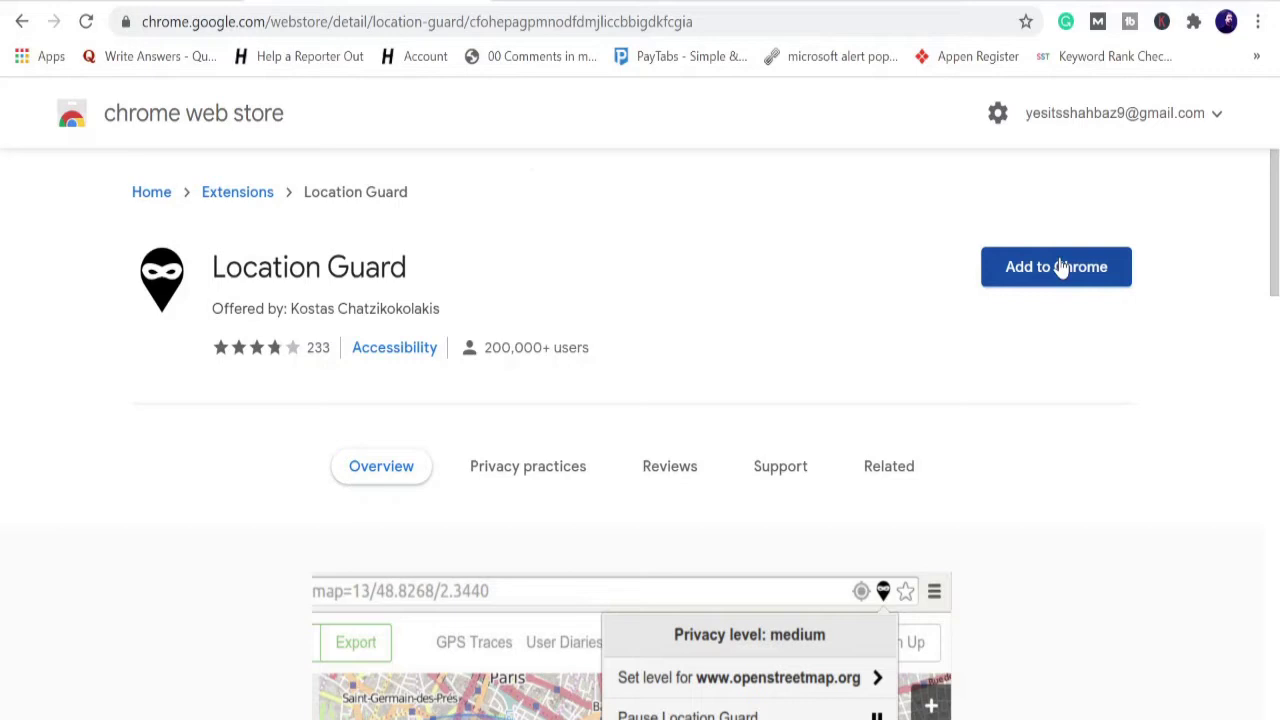
left_click(1043, 281)
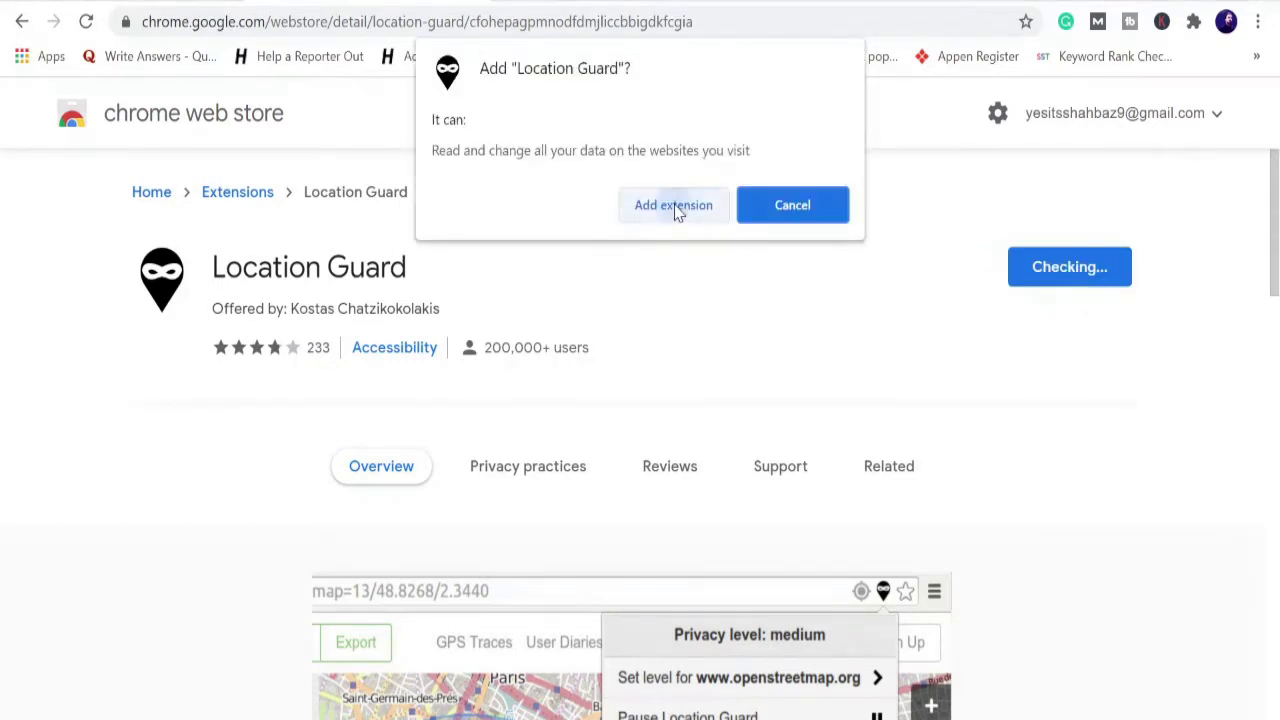
left_click(677, 208)
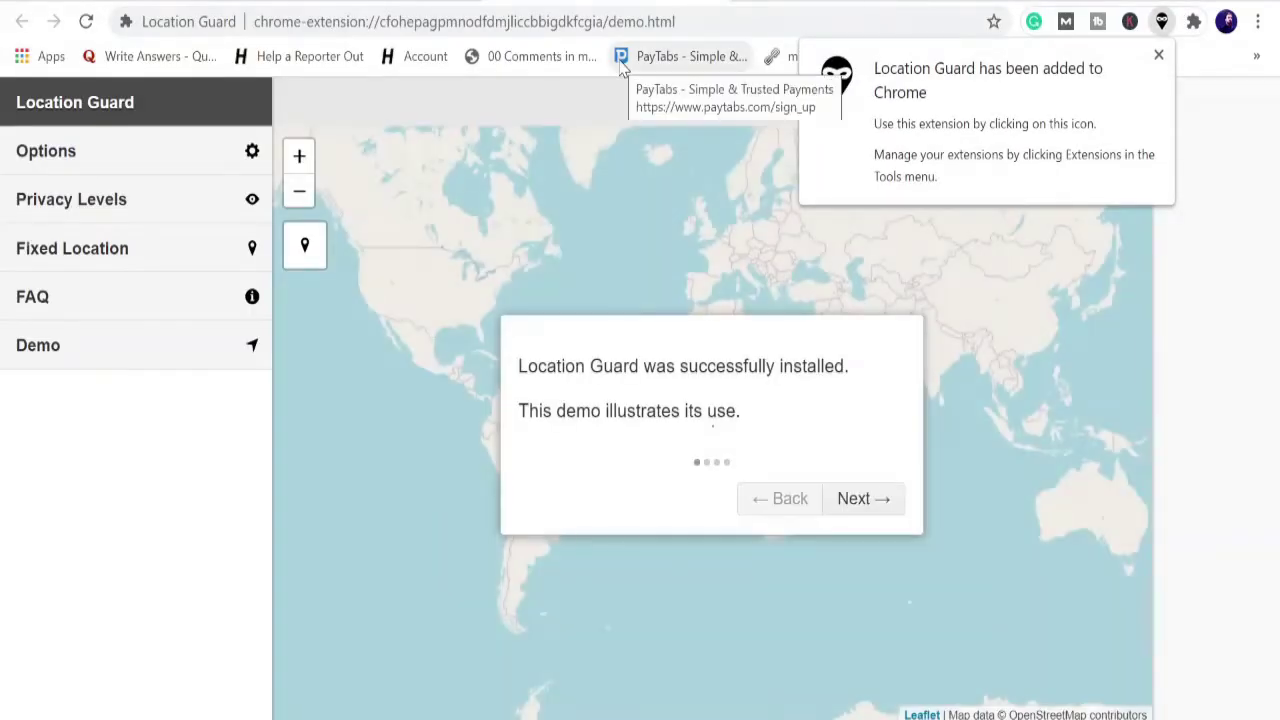
left_click(1158, 56)
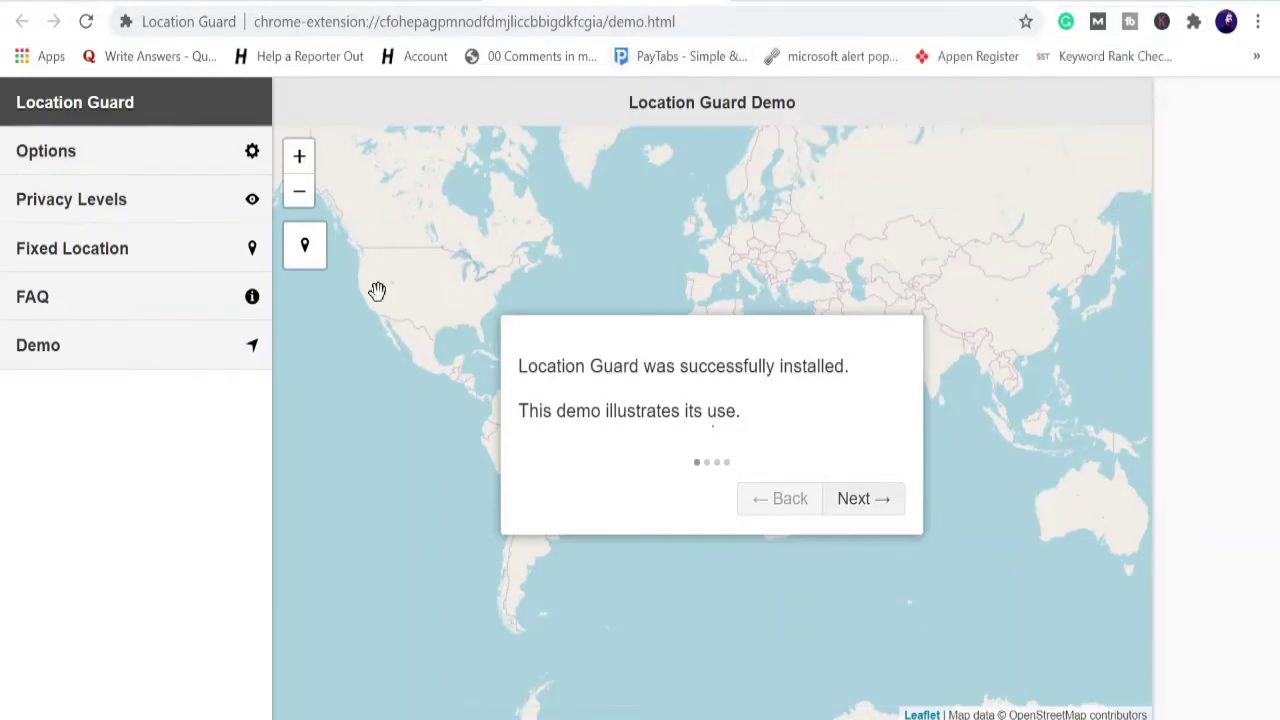
Set Location Guard's Default level option to 'Use fixed location'.
left_click(55, 152)
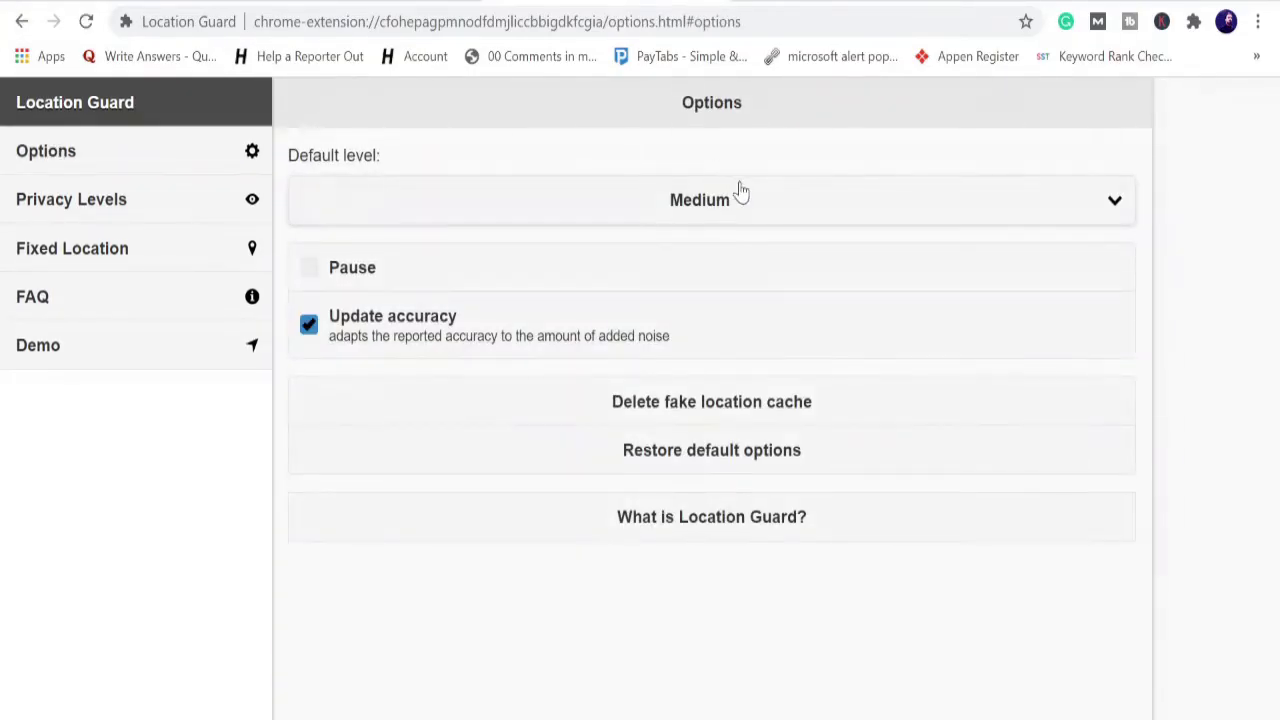
left_click(790, 210)
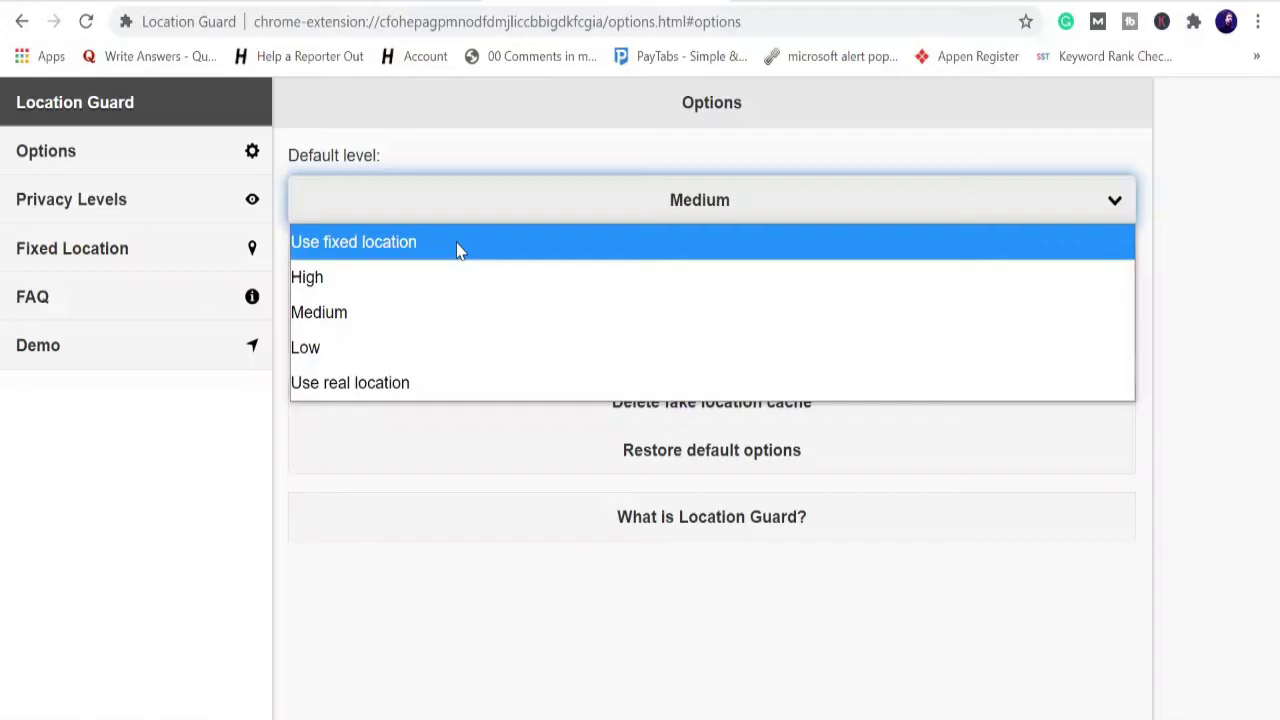
left_click(408, 250)
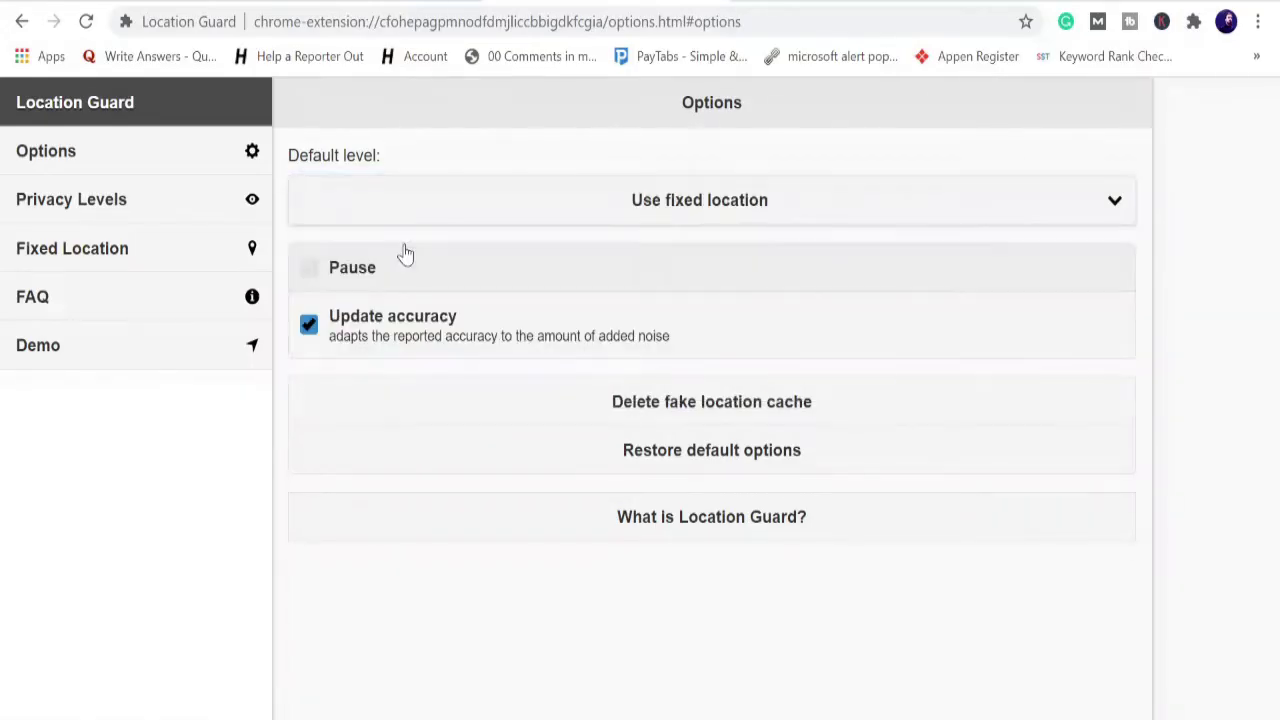
Open the Fixed Location map, close its info popup, and zoom out to a wide view.
left_click(108, 260)
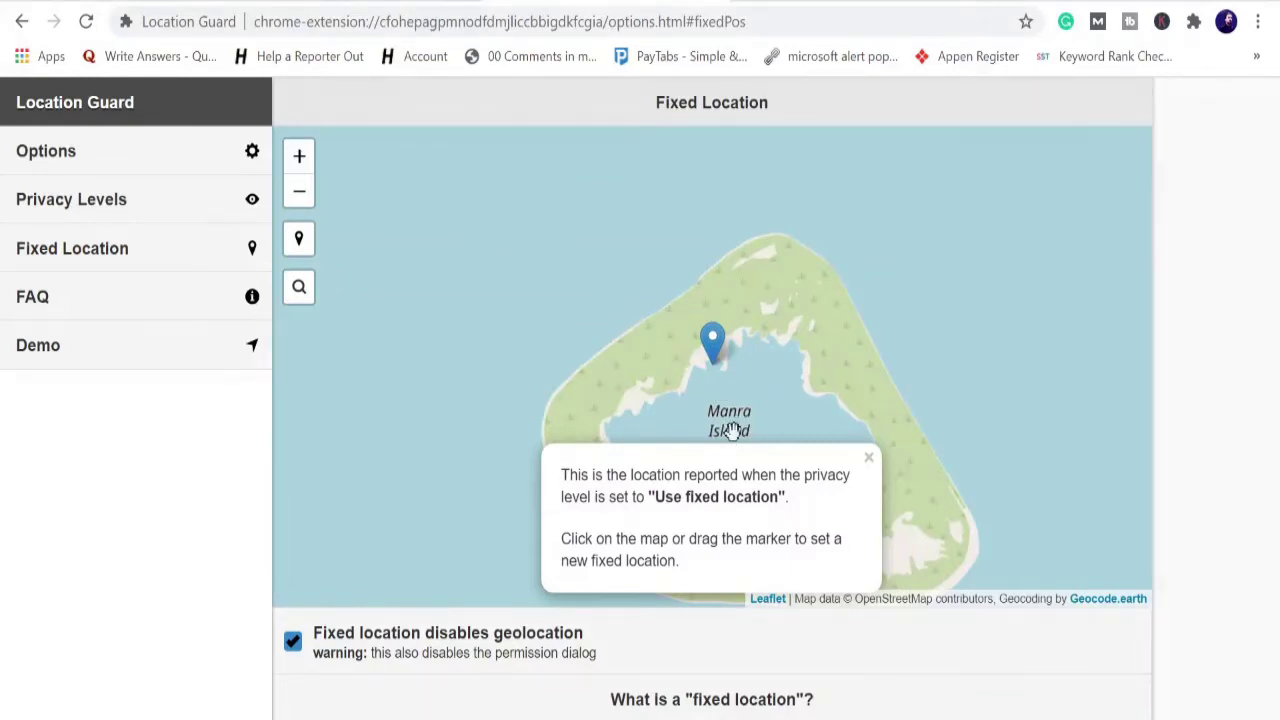
left_click(867, 460)
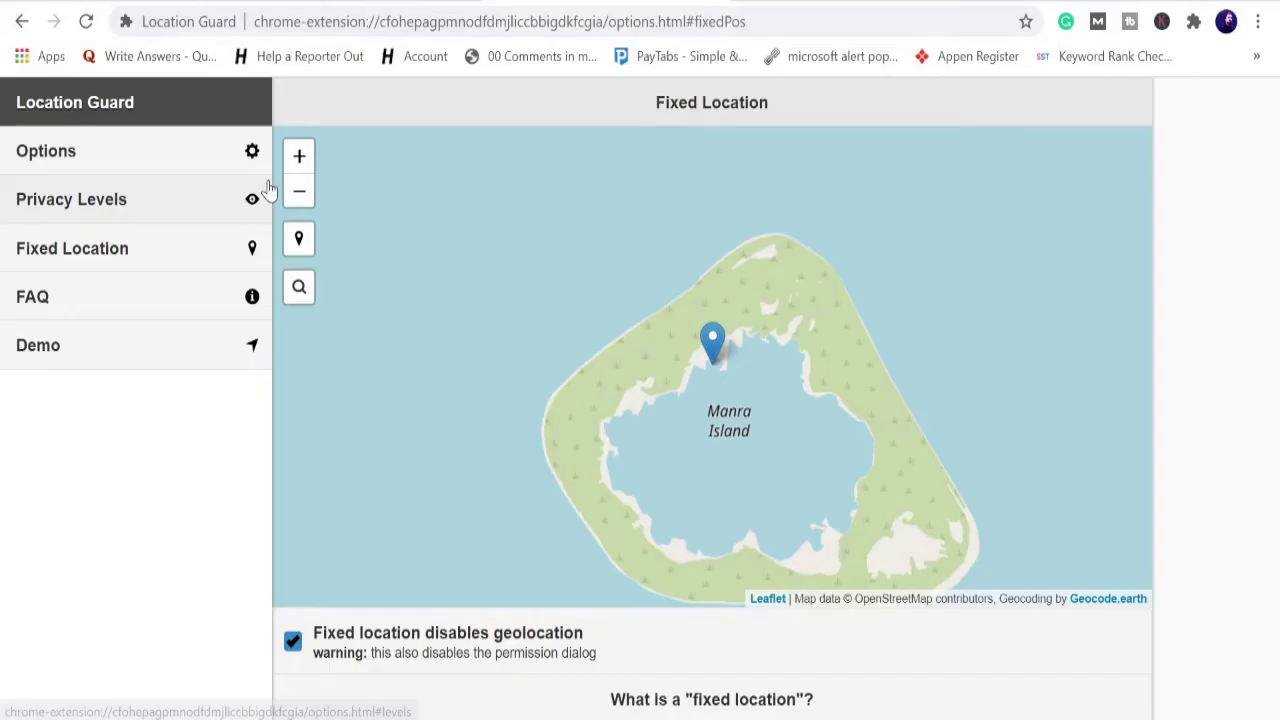
left_click(297, 196)
left_click(297, 196)
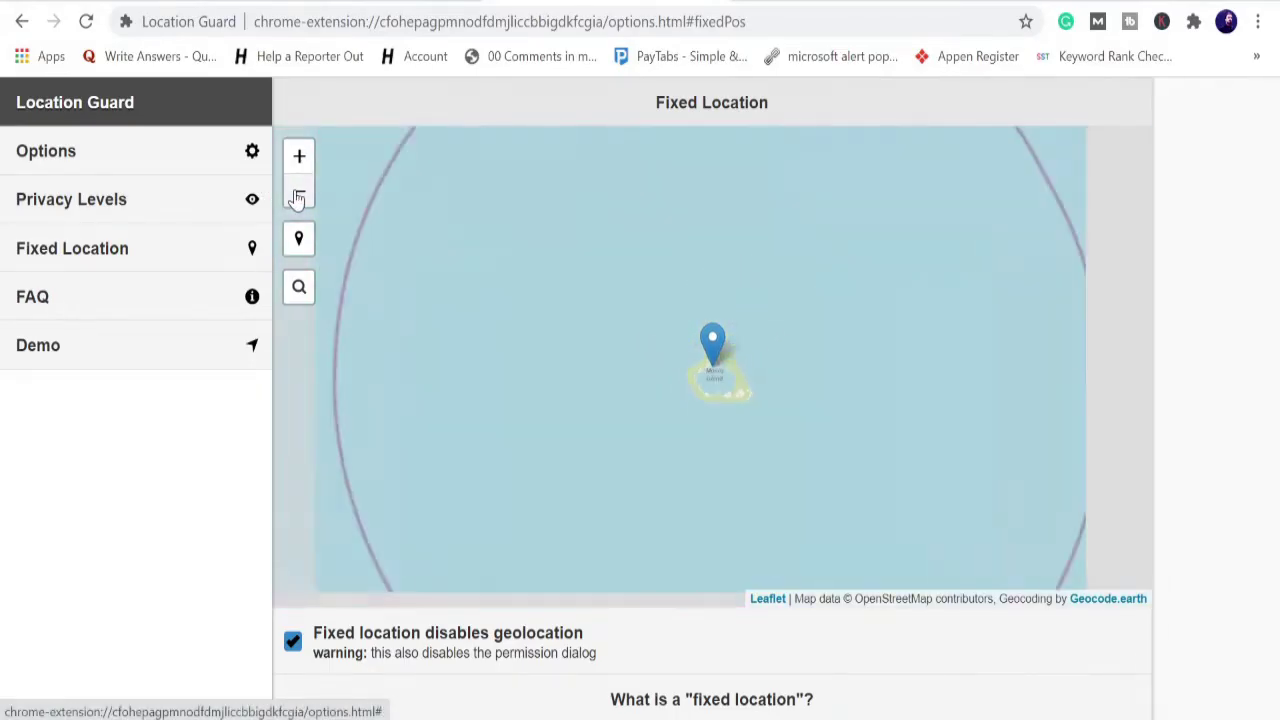
left_click(297, 196)
left_click(297, 196)
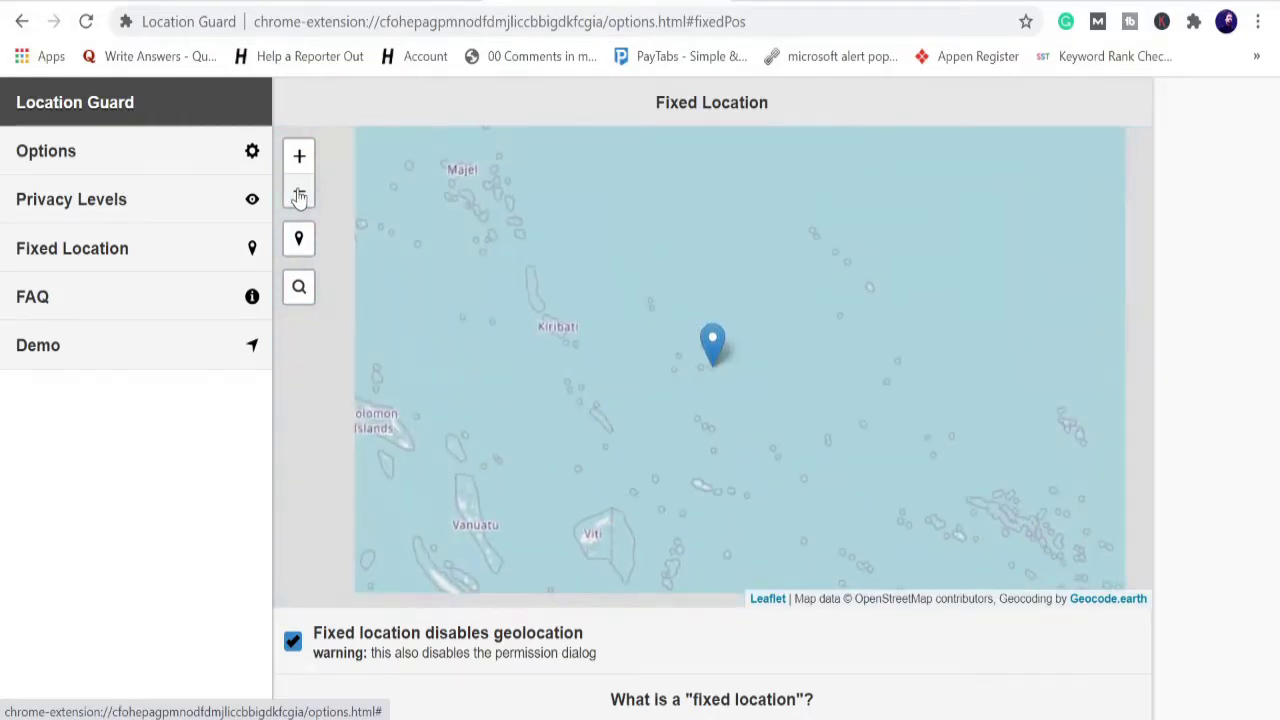
left_click(297, 196)
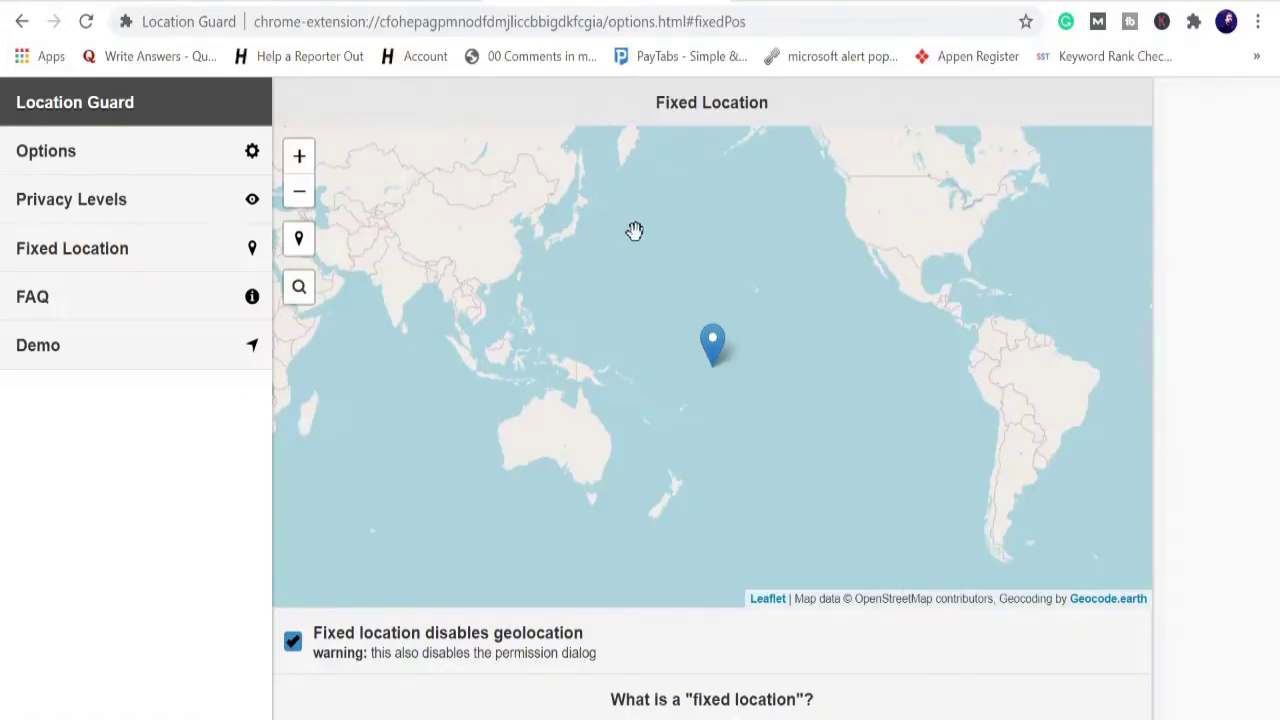
Pan and zoom the map, then place the fixed-location marker on Chicago.
left_click_drag(524, 302, 693, 367)
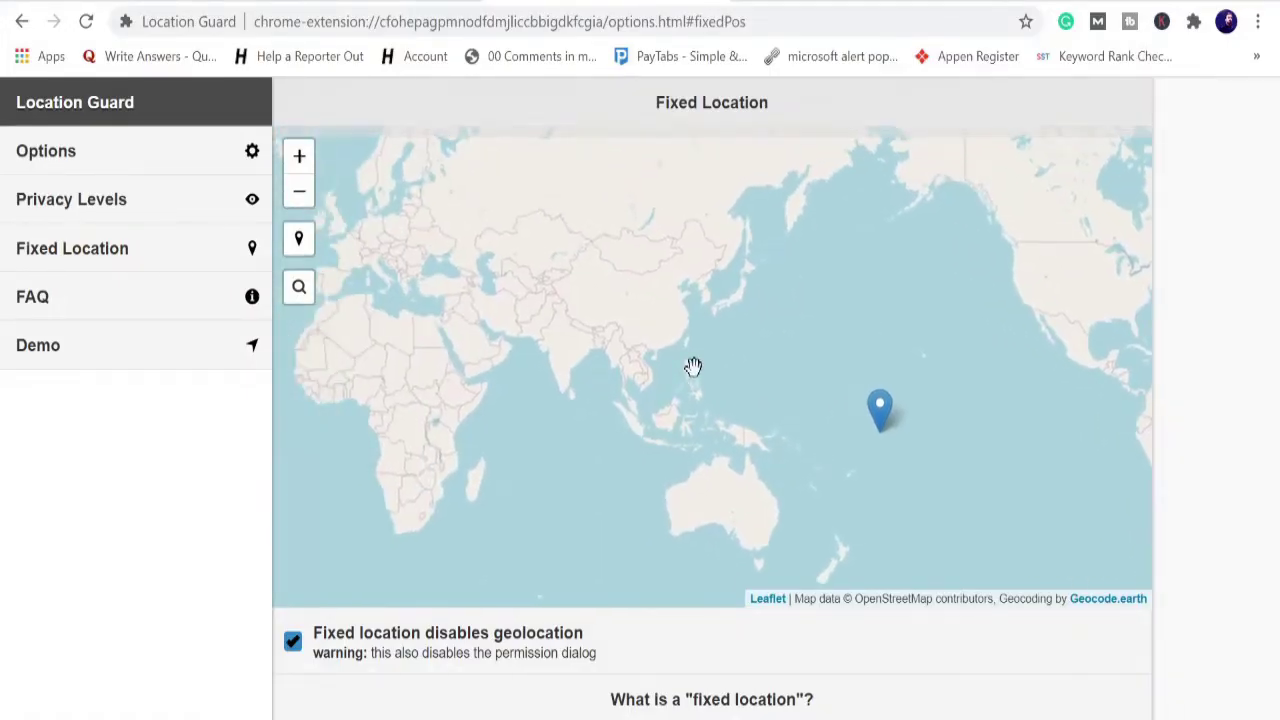
left_click(299, 195)
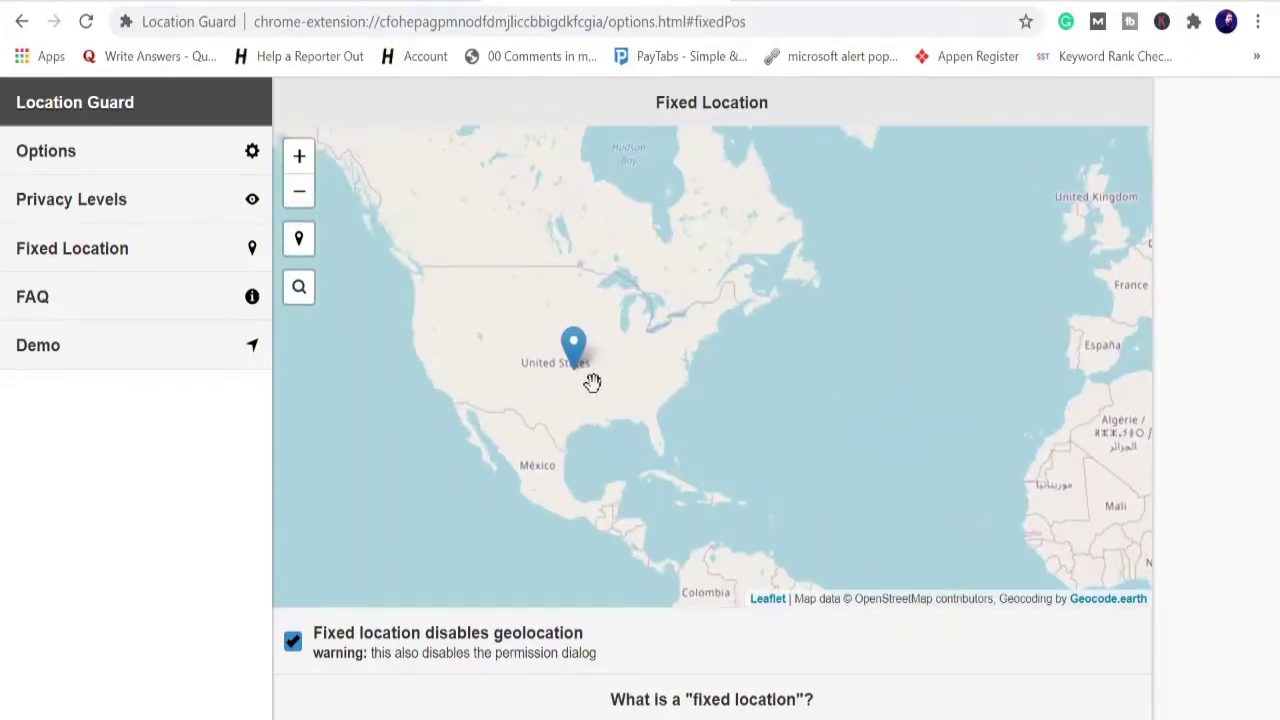
scroll(601, 382, "up", 1)
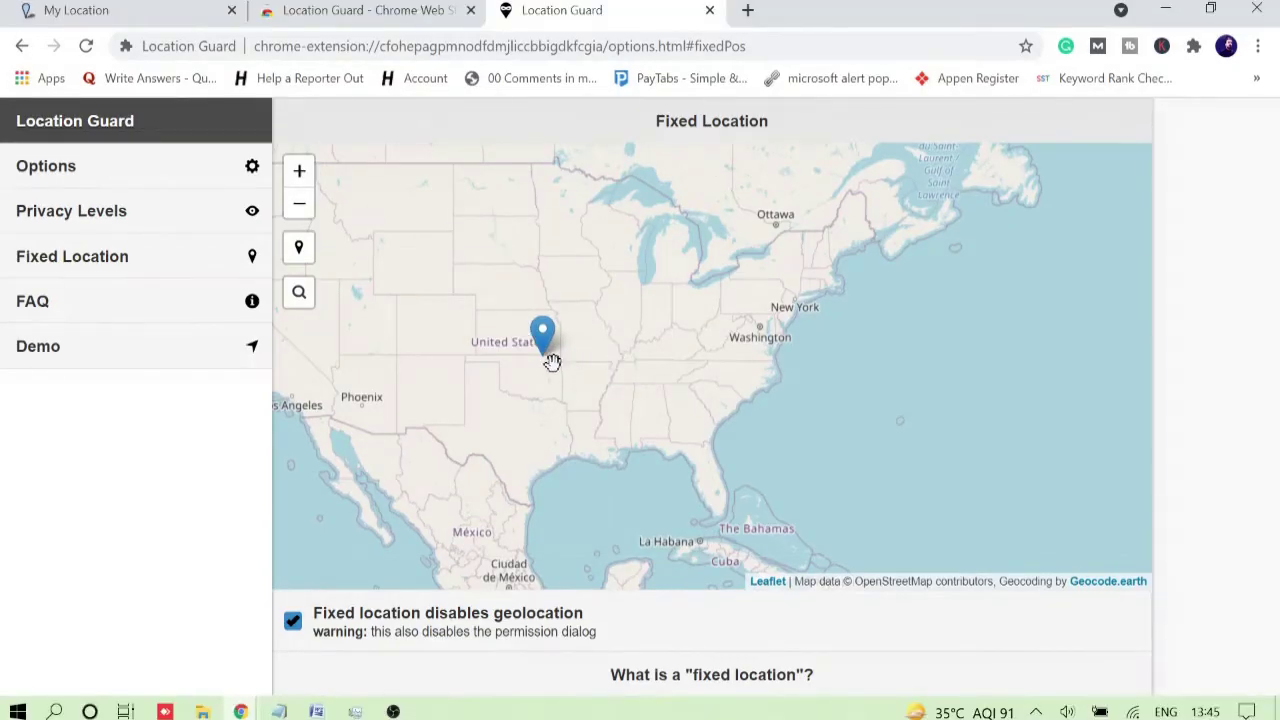
scroll(511, 357, "up", 1)
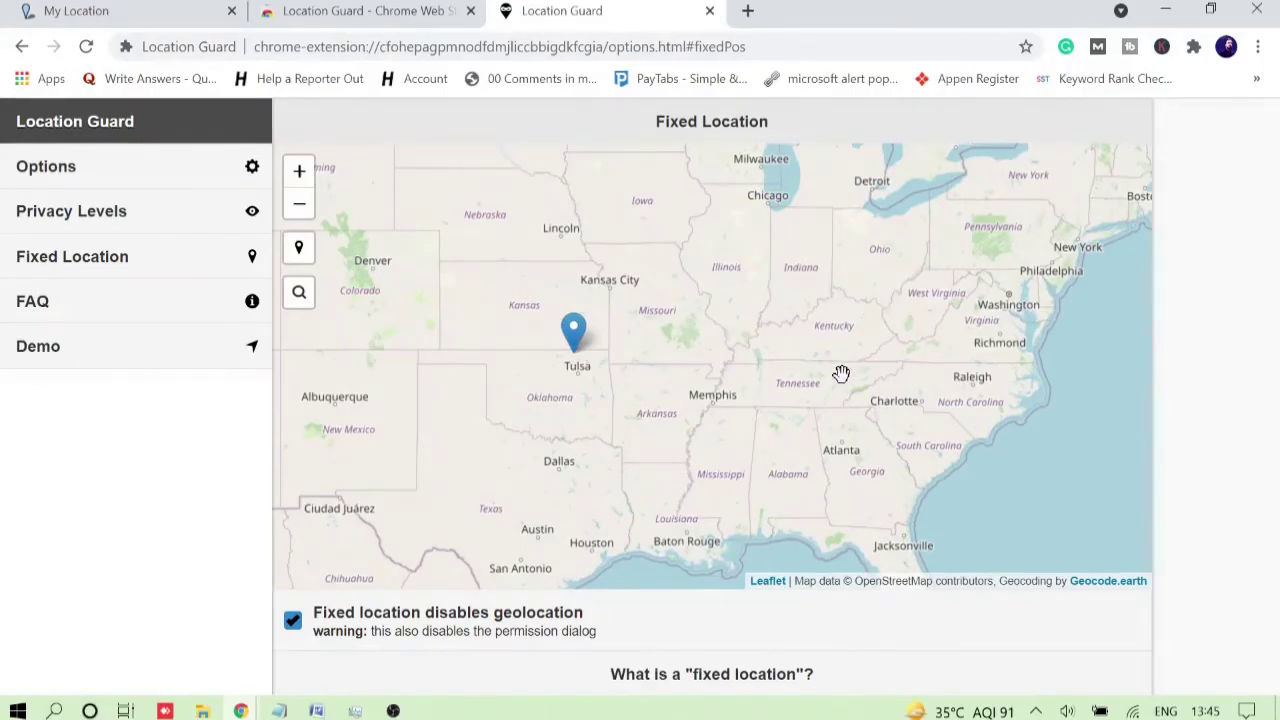
left_click(770, 193)
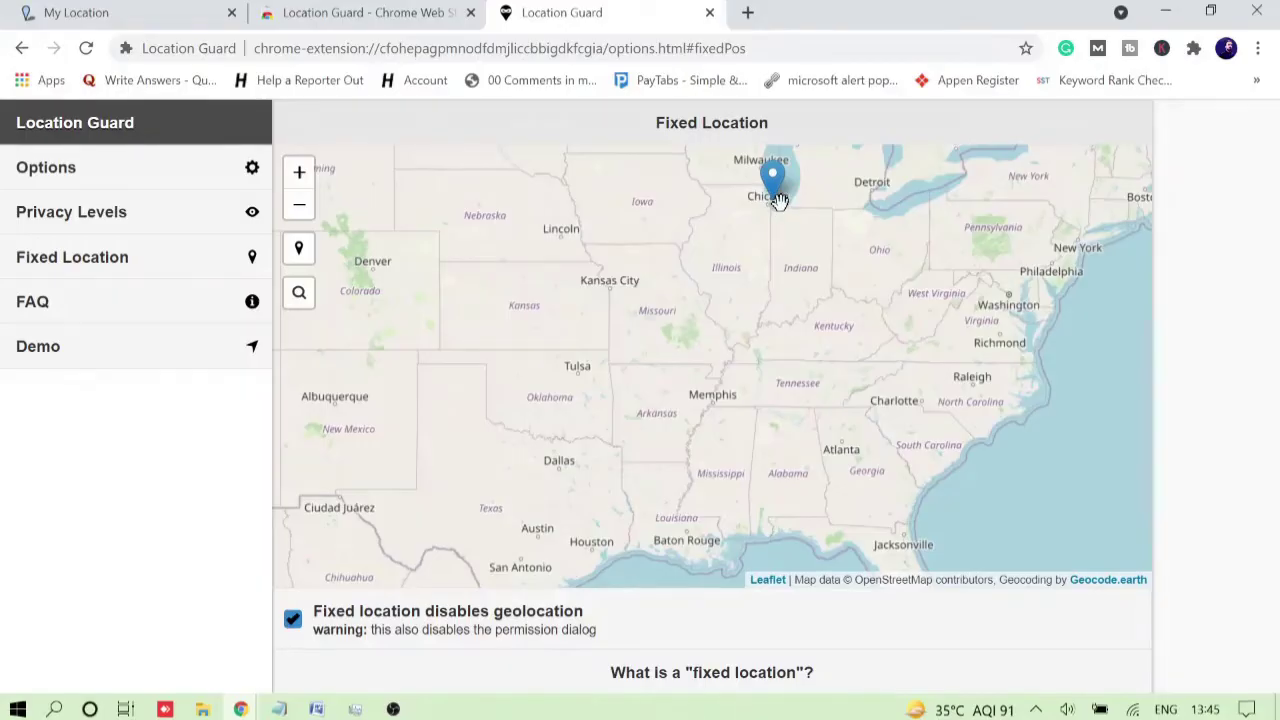
In a new tab, search Google for 'chrome extension'.
left_click(748, 13)
type("go")
key("Return")
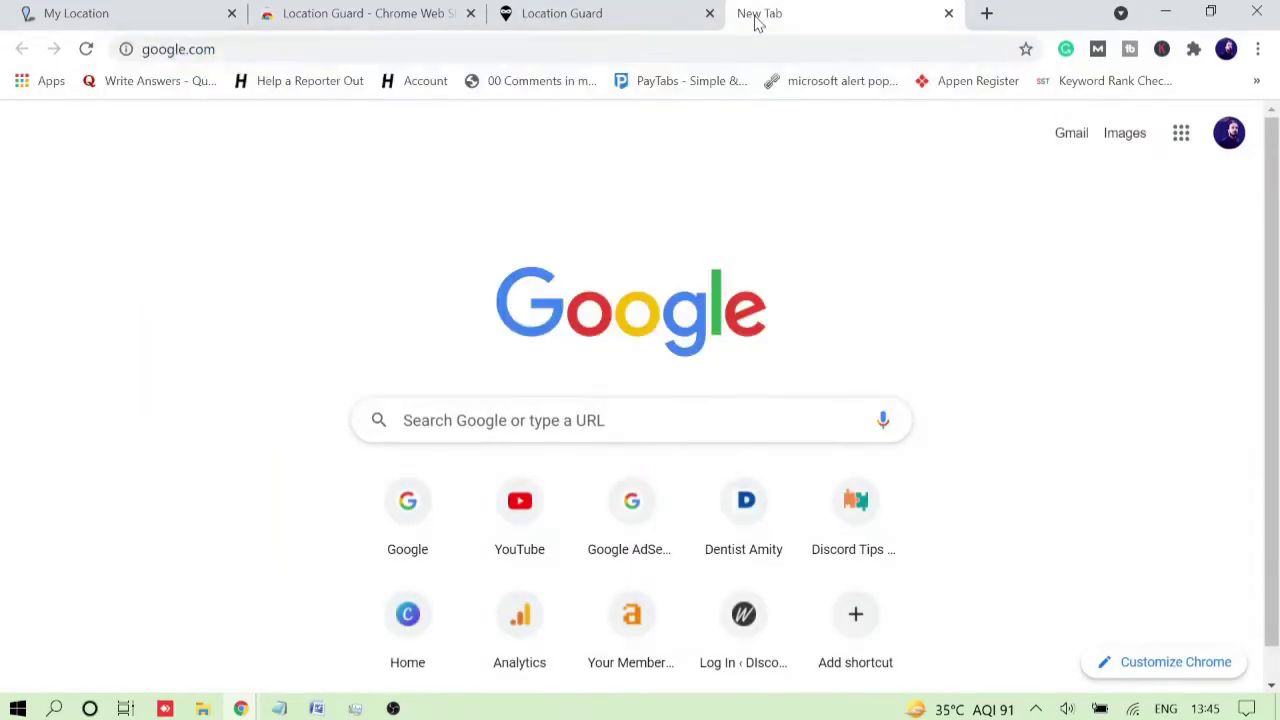
type("chro")
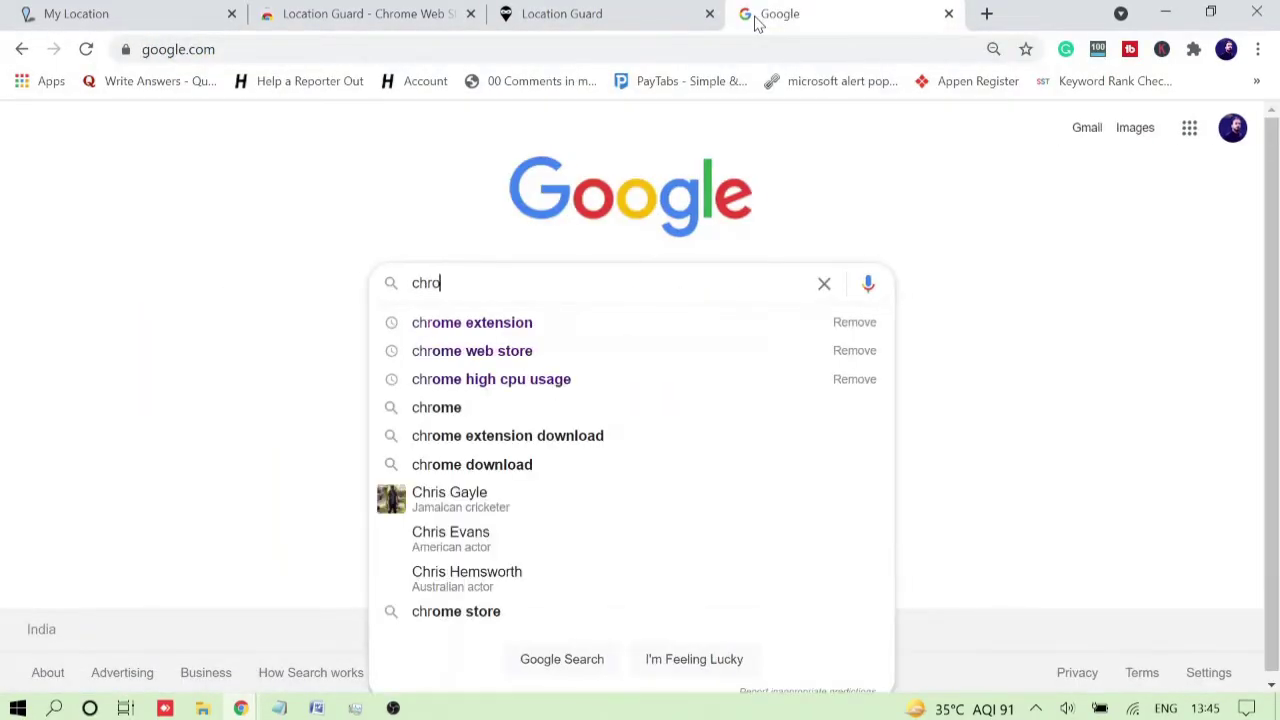
type("m")
key("Down")
key("Return")
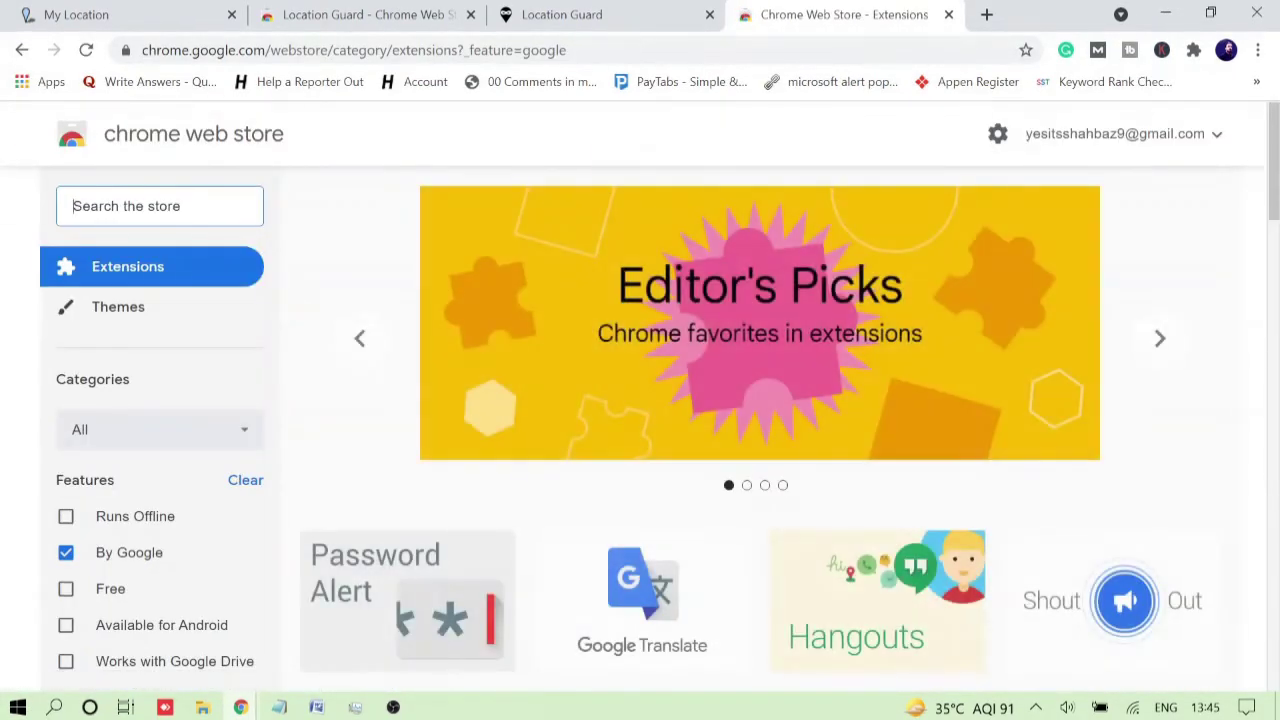
Search the Web Store for 'vpn' and add the ZenMate Free VPN extension.
left_click(209, 212)
type("vpn")
key("Return")
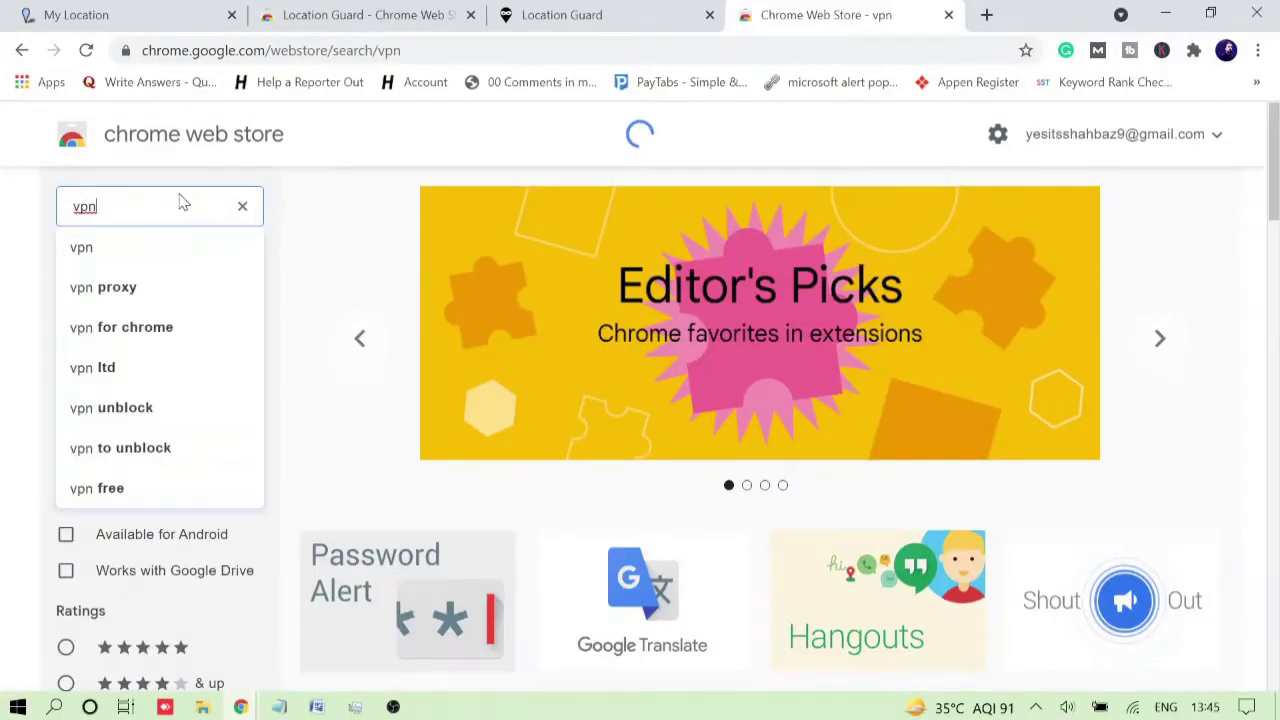
left_click(622, 328)
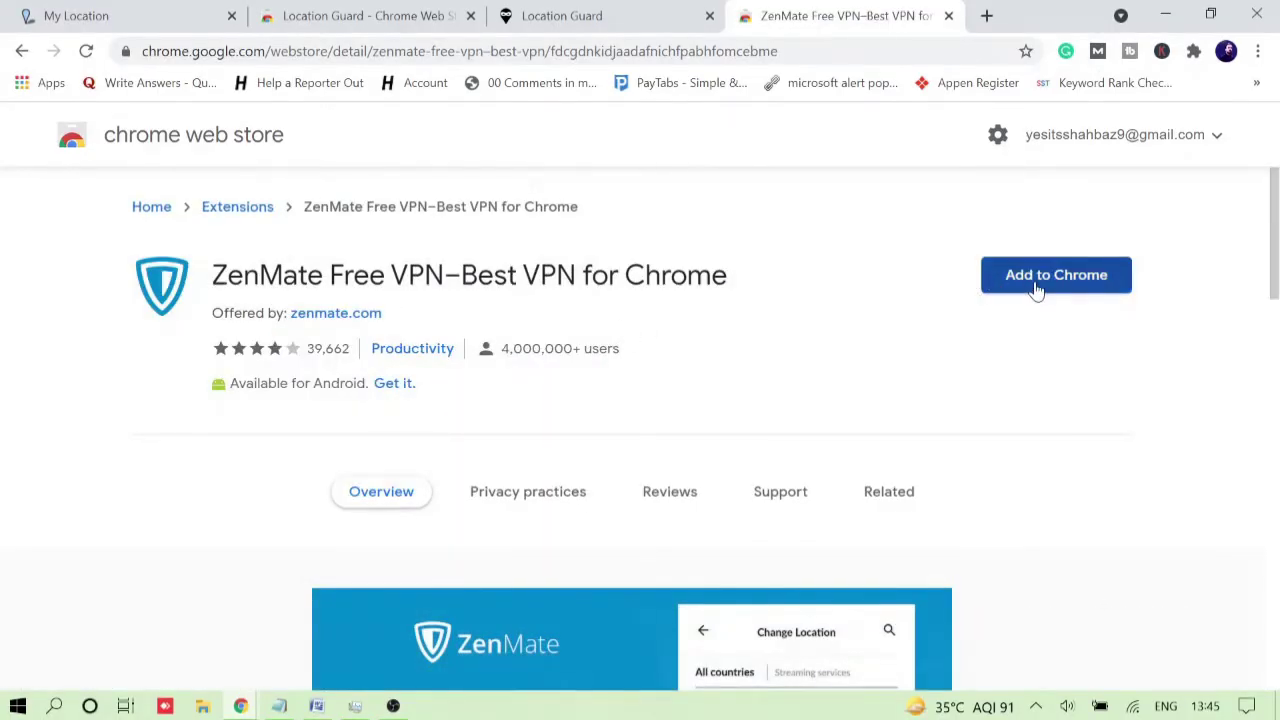
left_click(1037, 289)
left_click(677, 246)
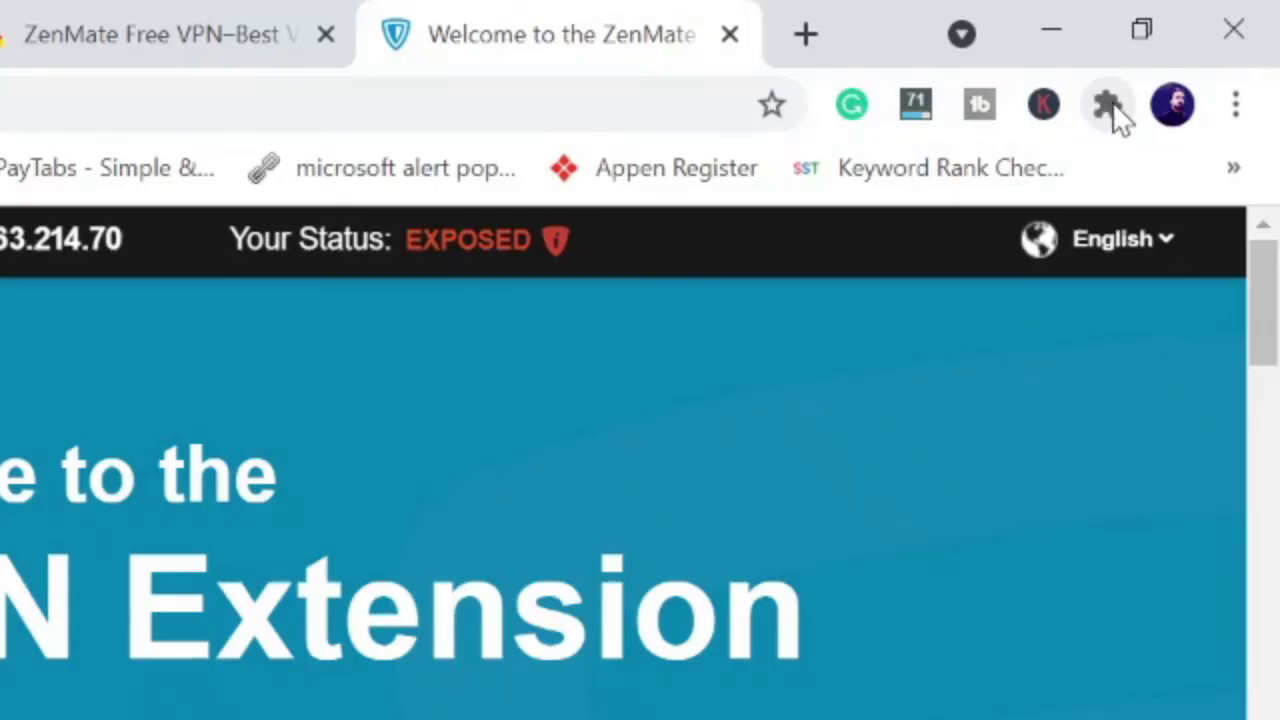
Pin ZenMate to the toolbar from the extensions menu.
left_click(1110, 108)
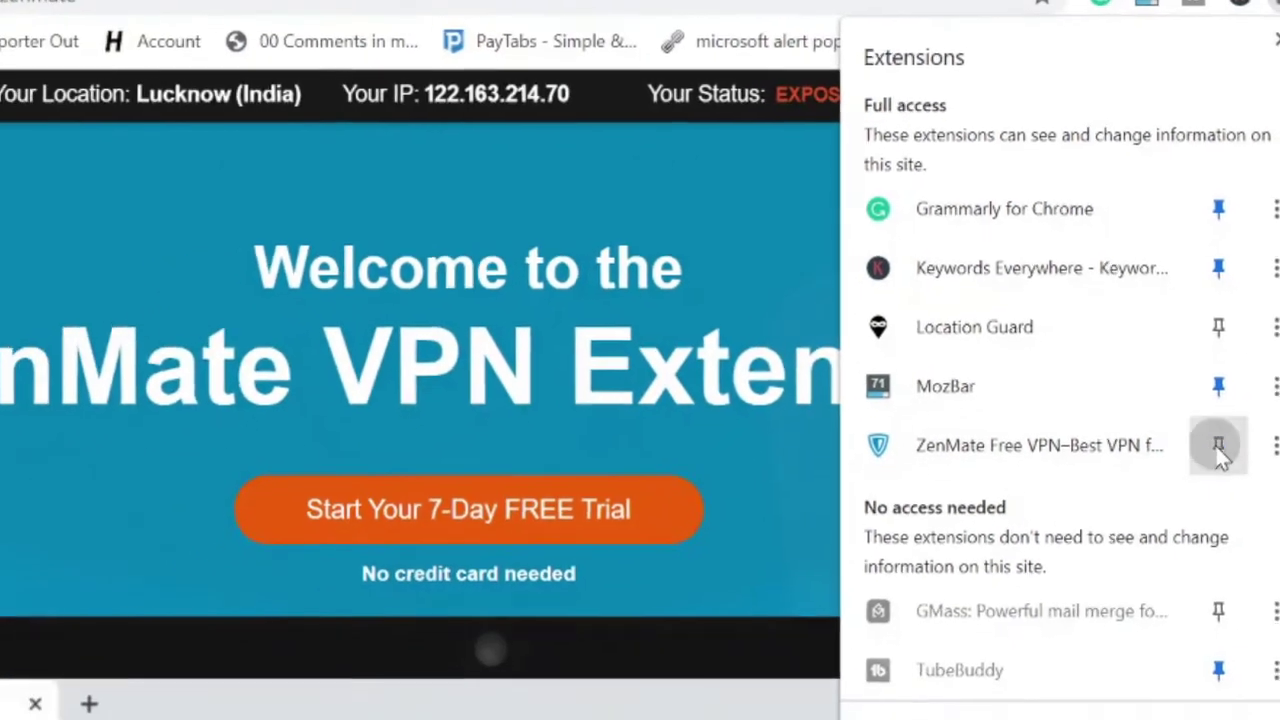
left_click(1190, 528)
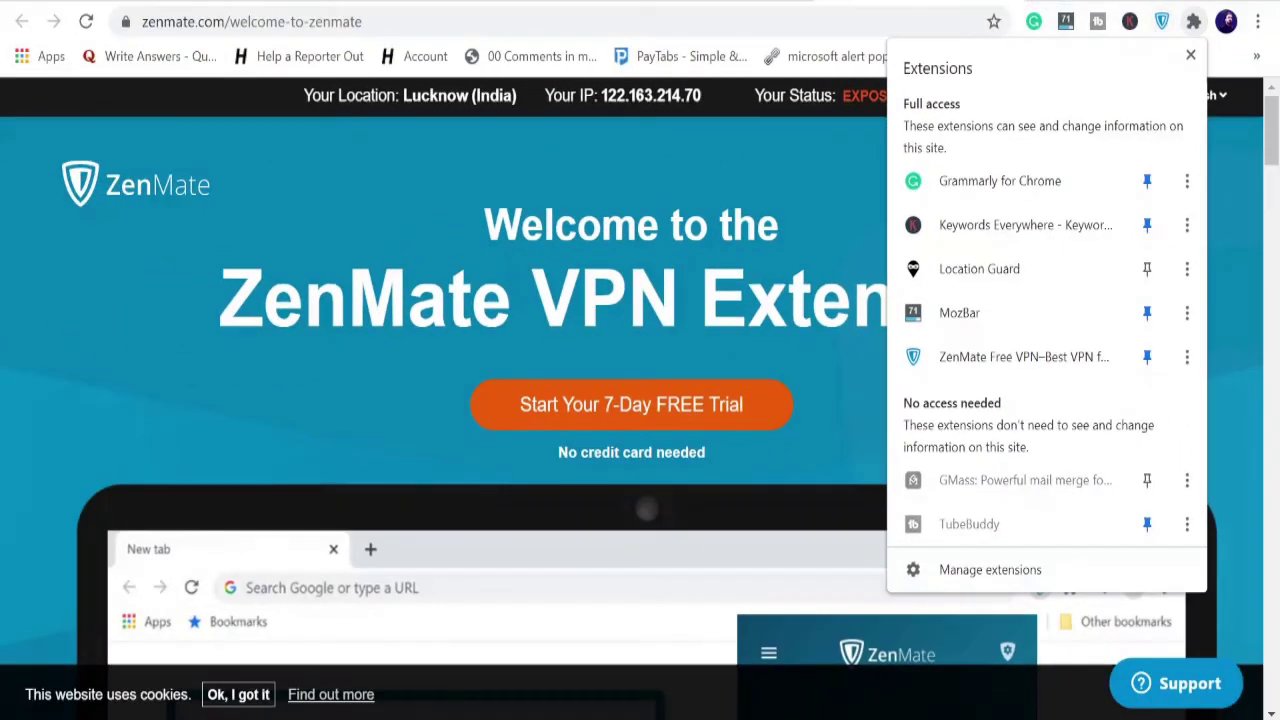
left_click(1193, 21)
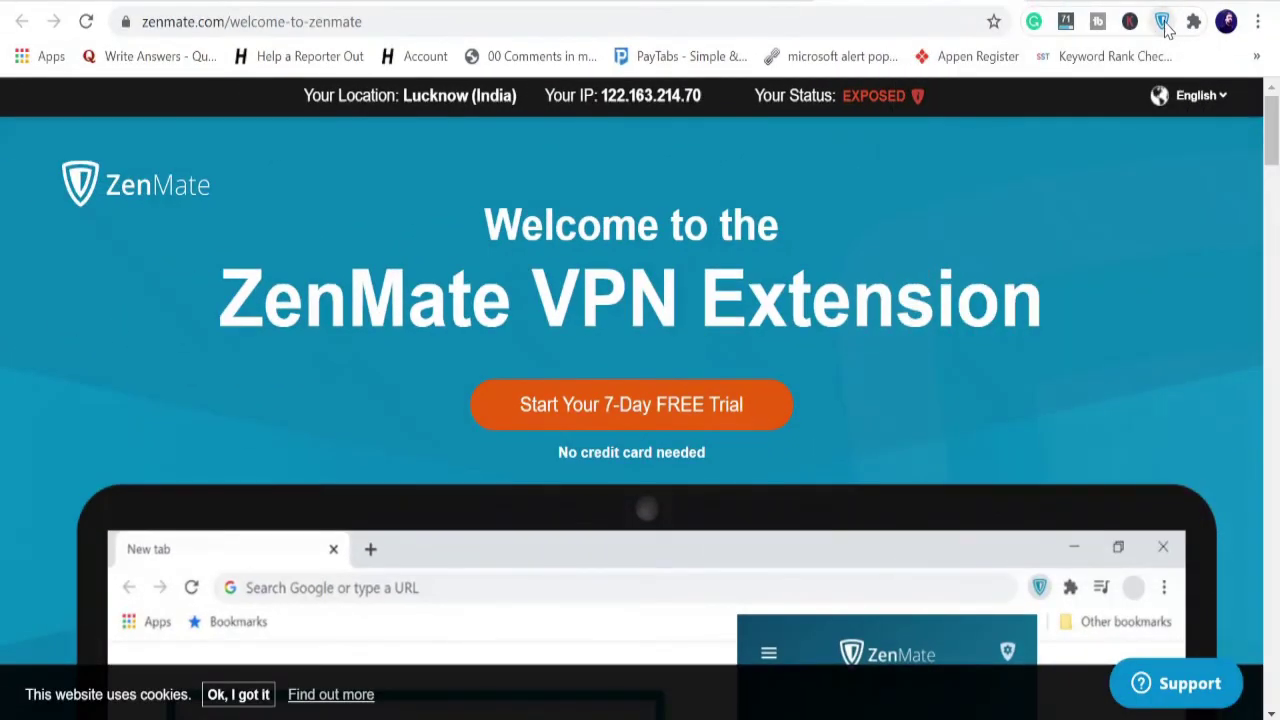
Bring up the ZenMate panel and get past its quick tour.
left_click(1162, 21)
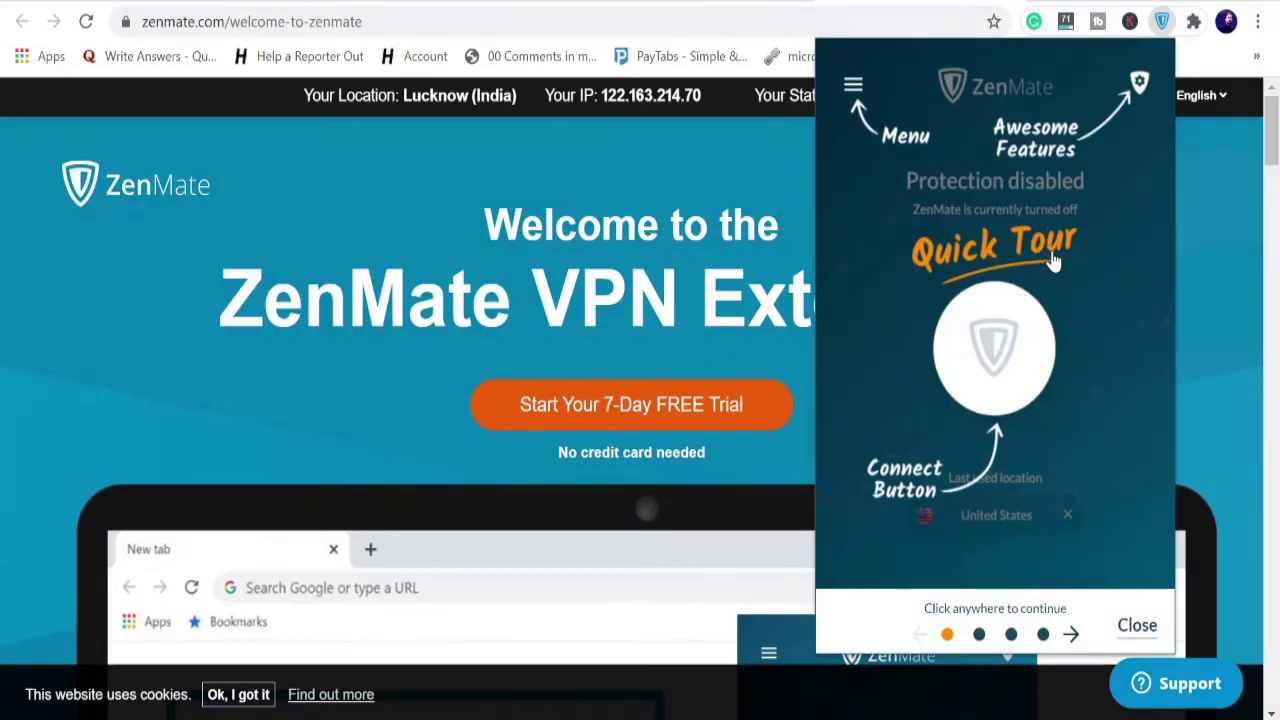
left_click(1050, 272)
left_click(1050, 276)
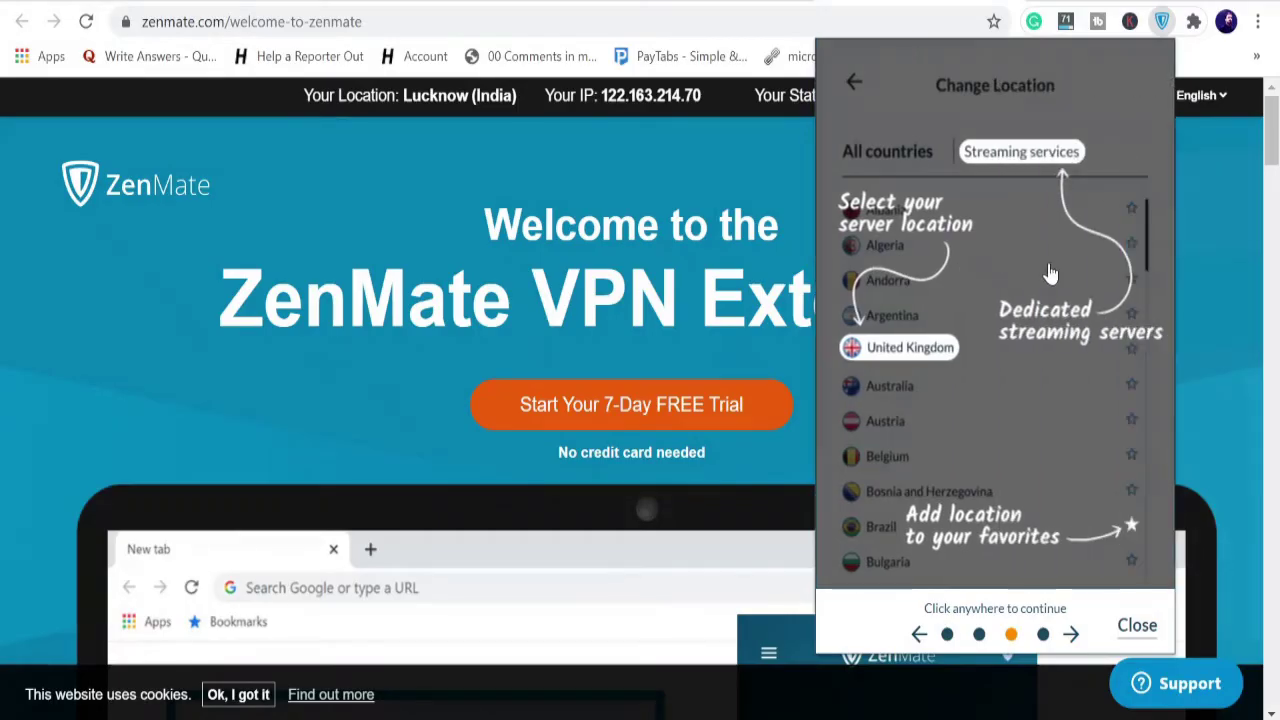
left_click(1050, 270)
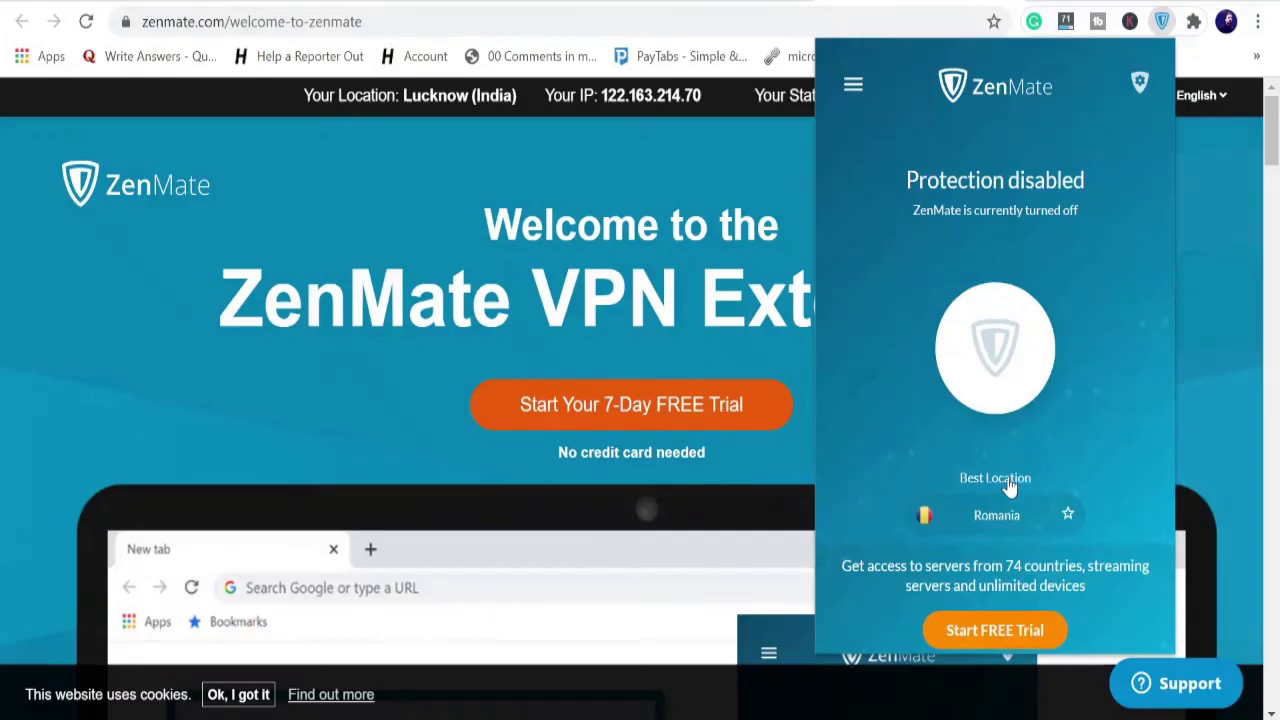
Connect ZenMate to a United States server and close its panel.
left_click(1000, 516)
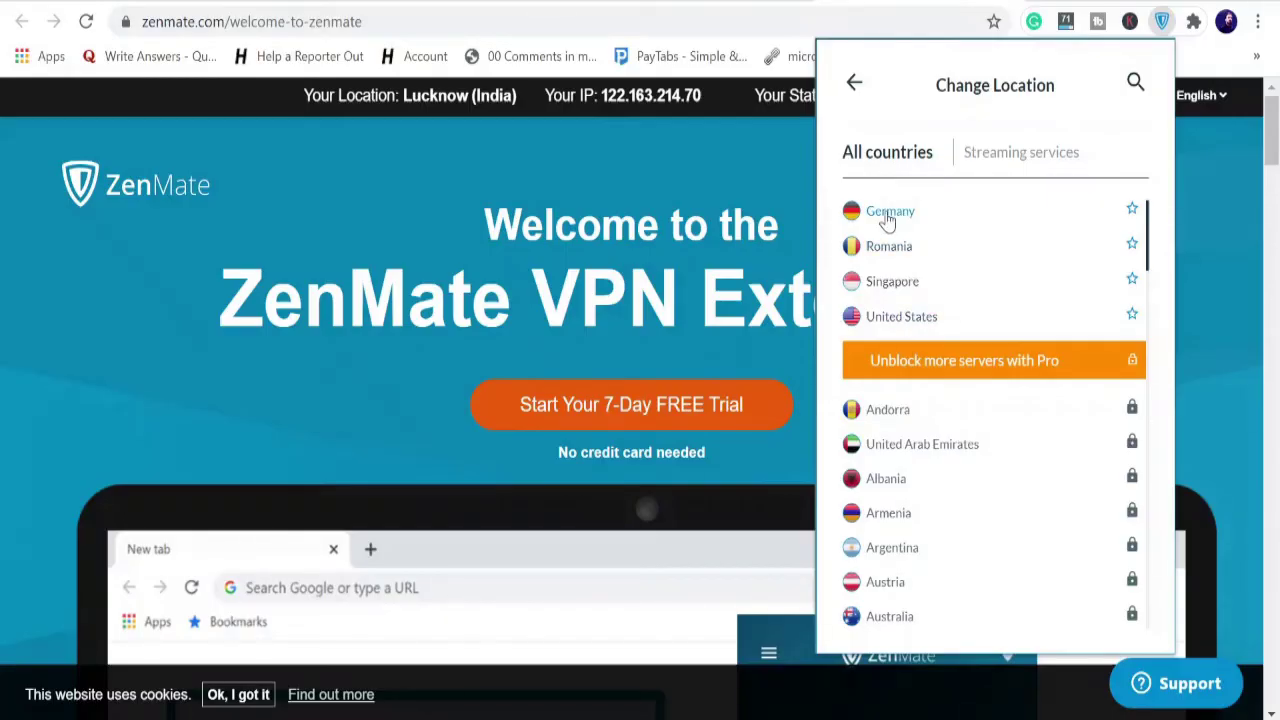
left_click(921, 318)
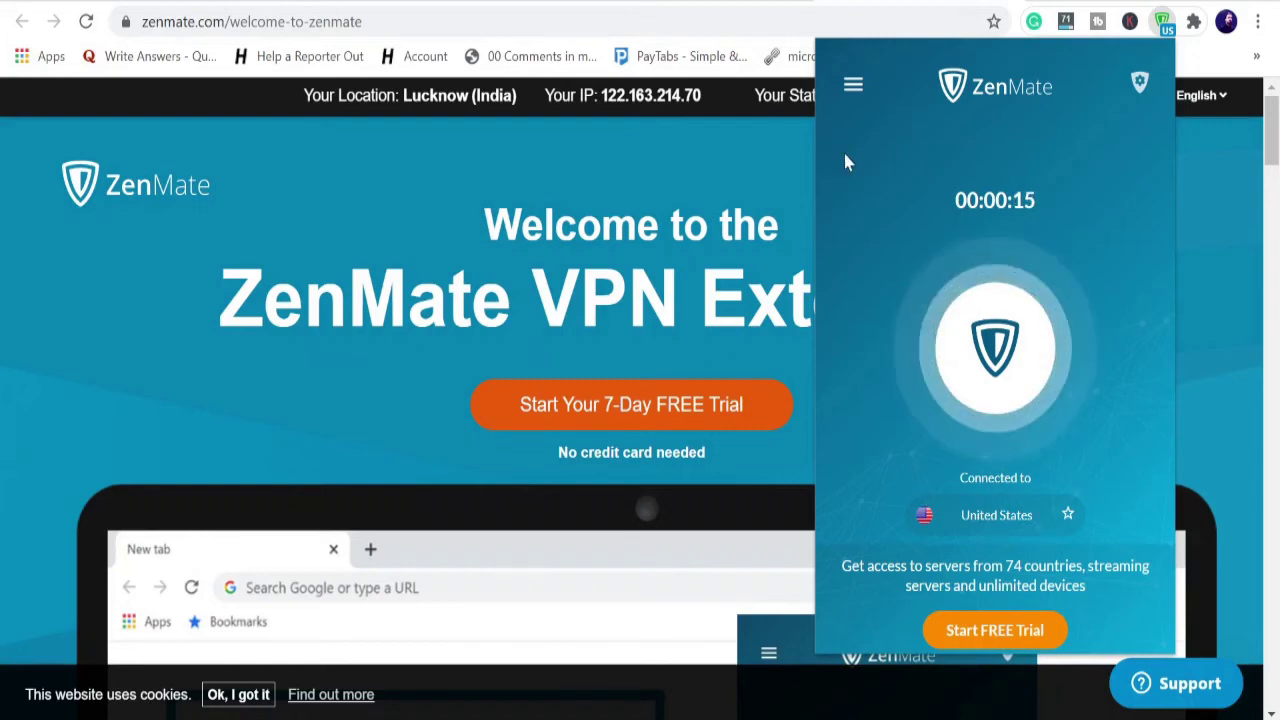
left_click(778, 143)
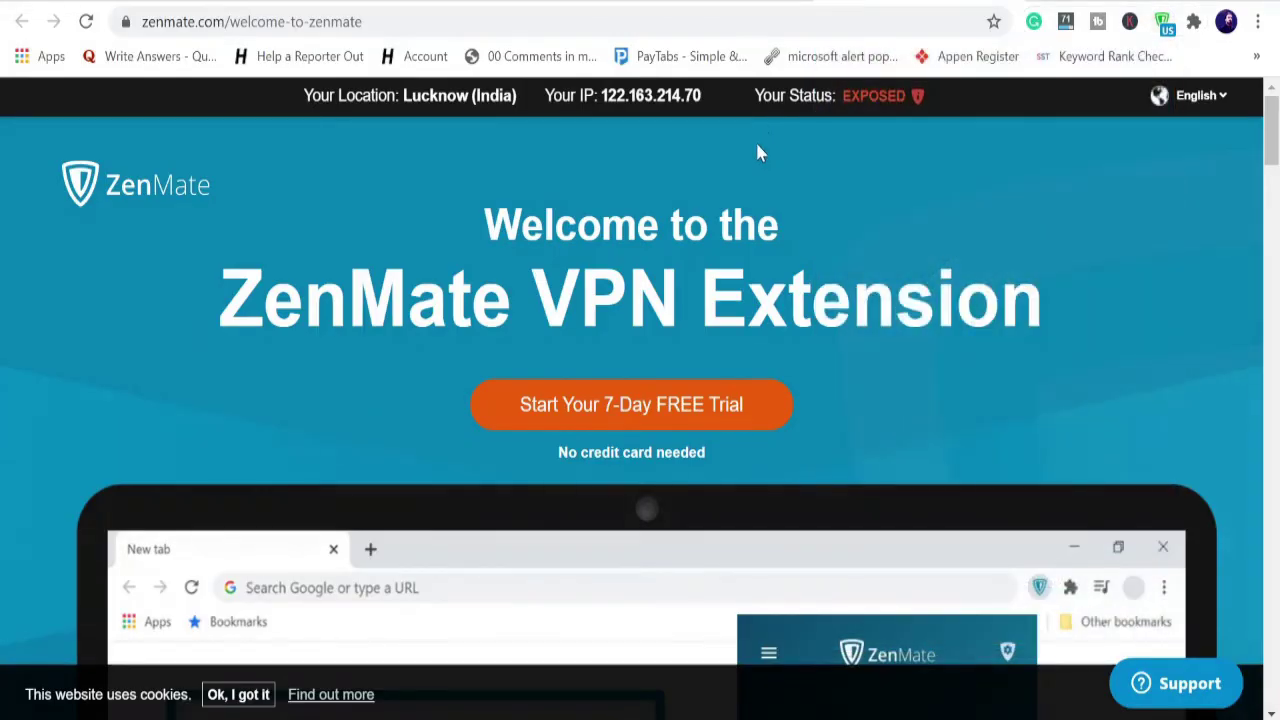
Return to mylocation.org, reload it, and scroll to the public IP details.
key("ctrl+Tab")
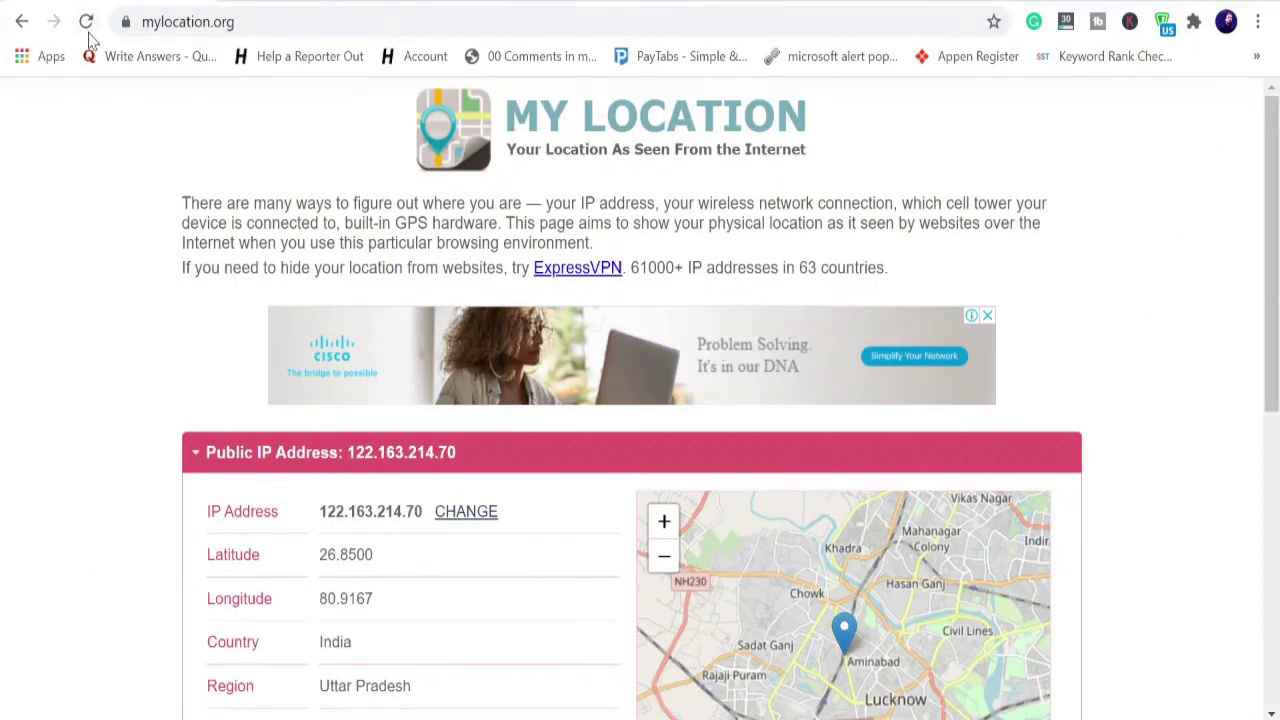
left_click(86, 24)
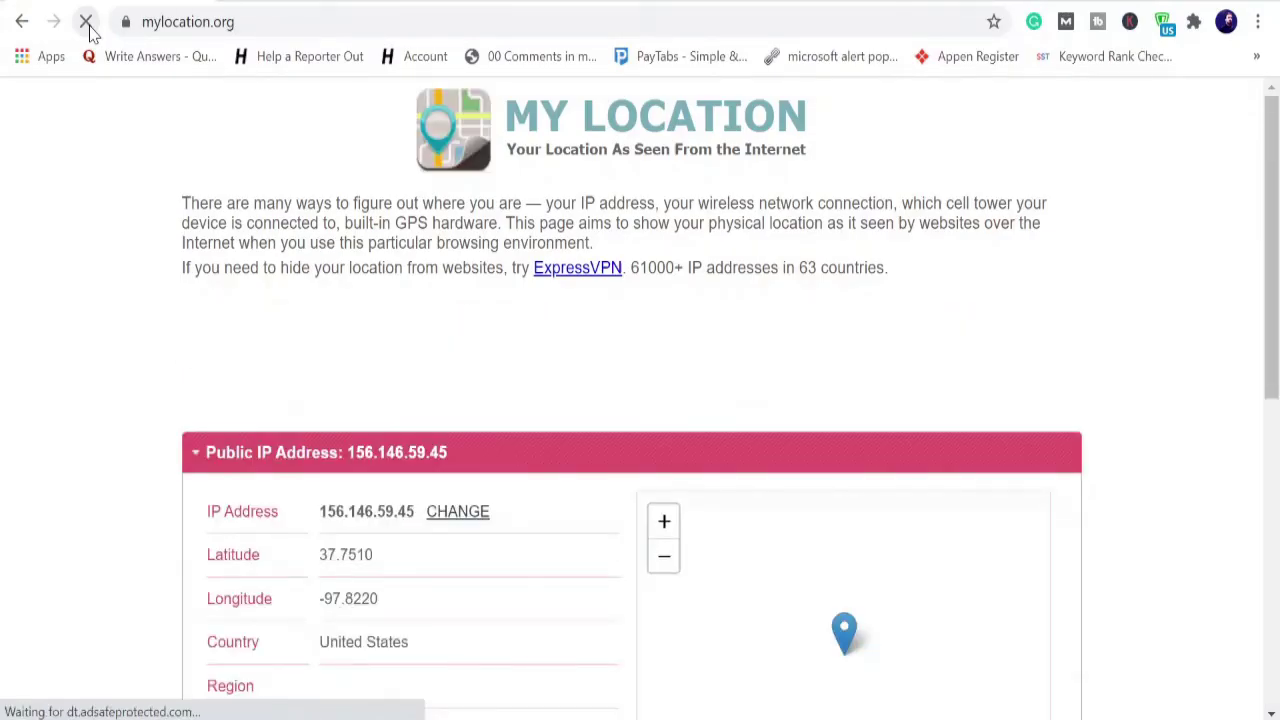
scroll(214, 337, "down", 1)
scroll(271, 334, "down", 1)
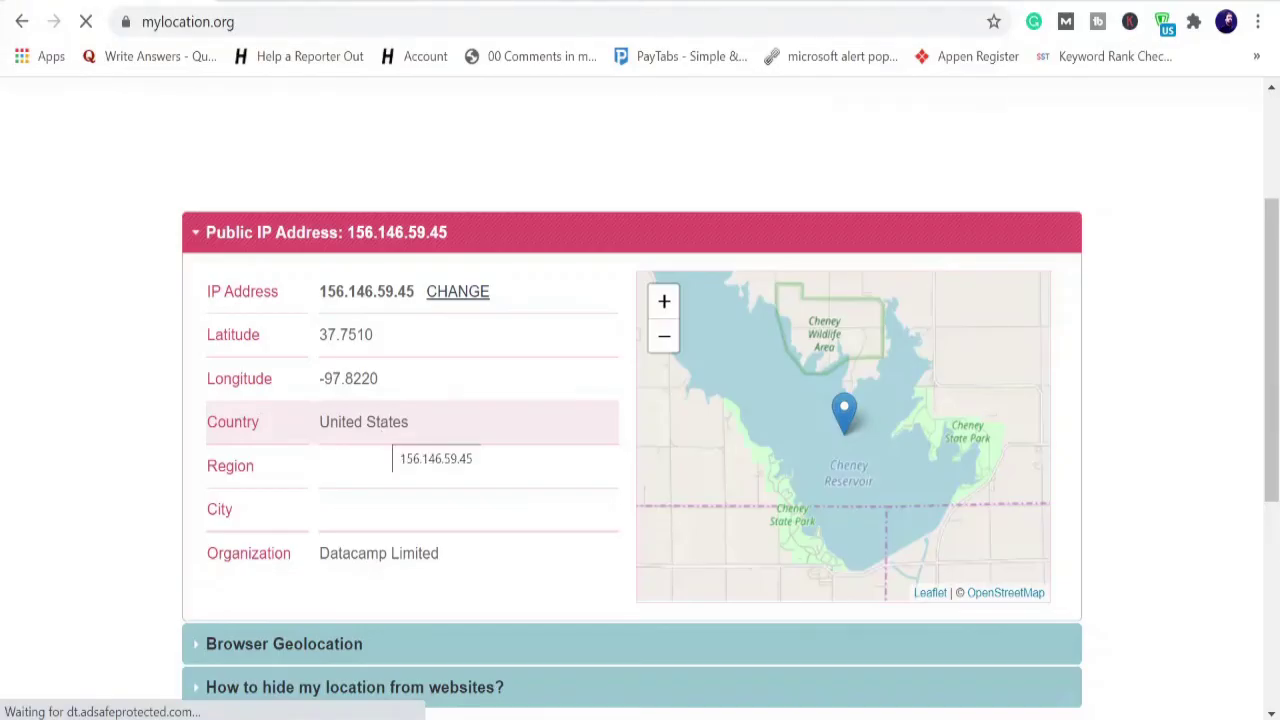
Reopen mylocation.org from the Google results and confirm a United States public IP.
left_click(20, 24)
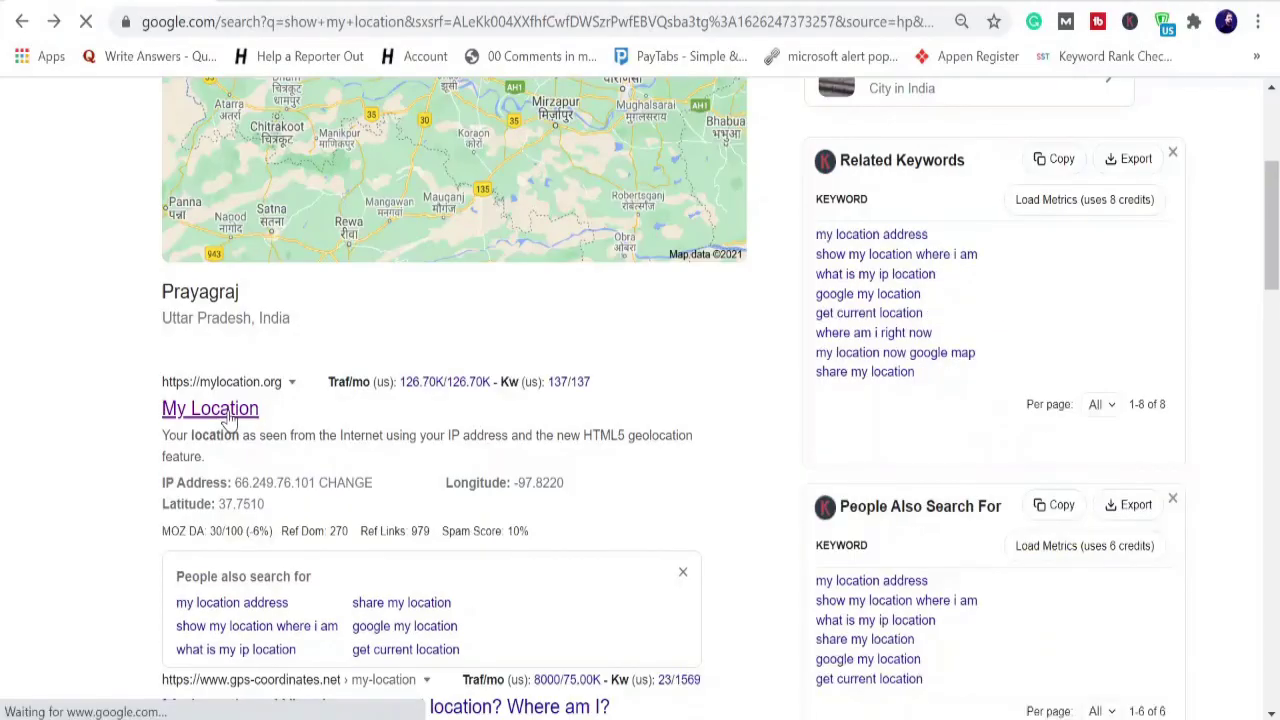
left_click(232, 412)
scroll(237, 417, "down", 1)
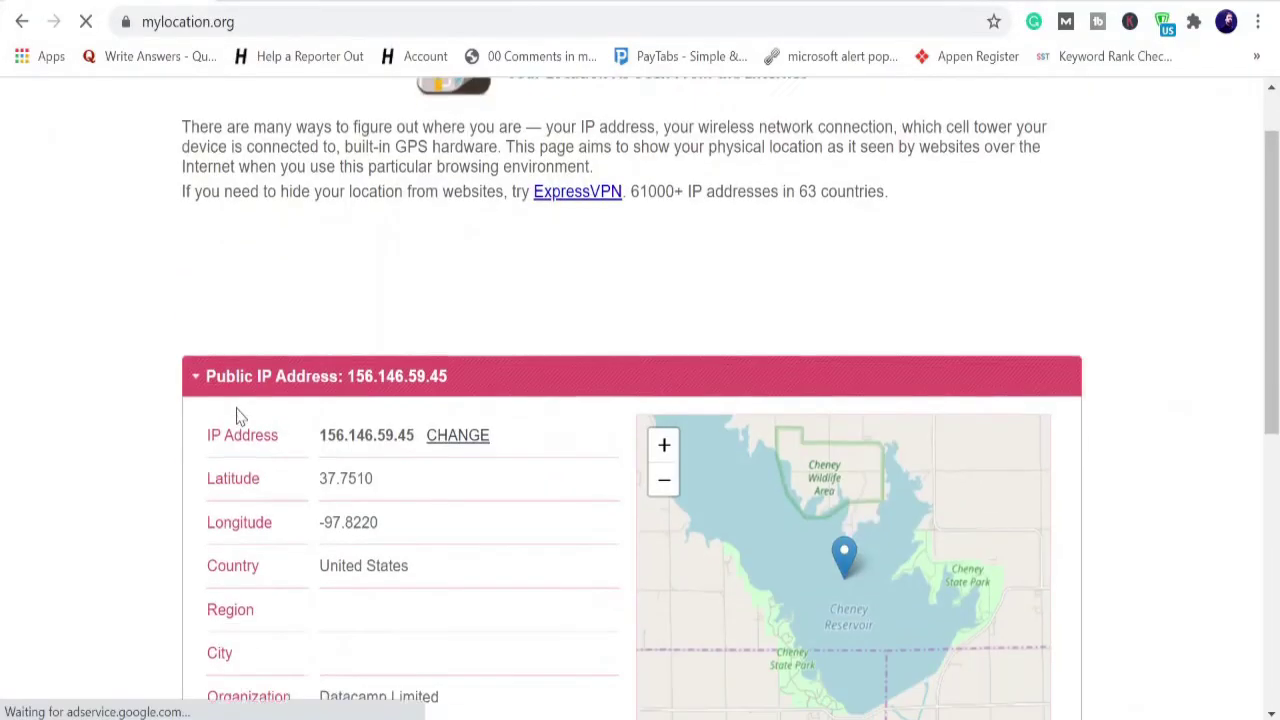
scroll(455, 510, "down", 2)
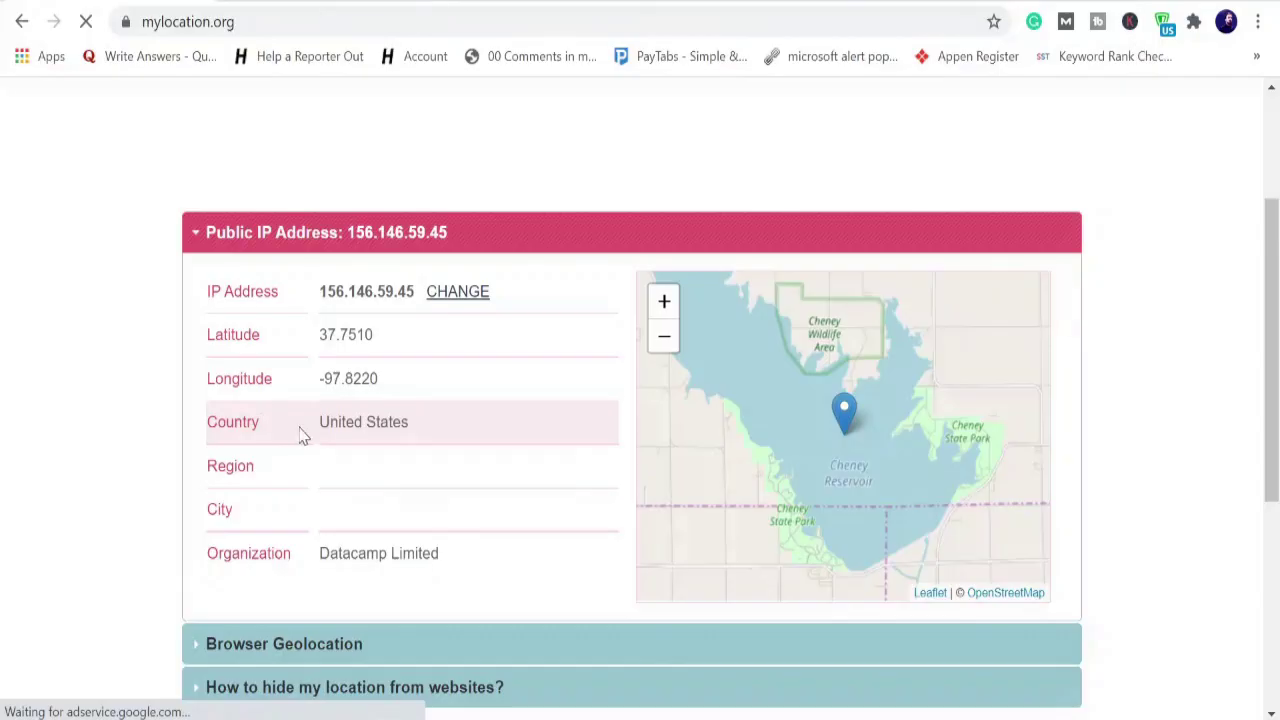
scroll(300, 400, "down", 1)
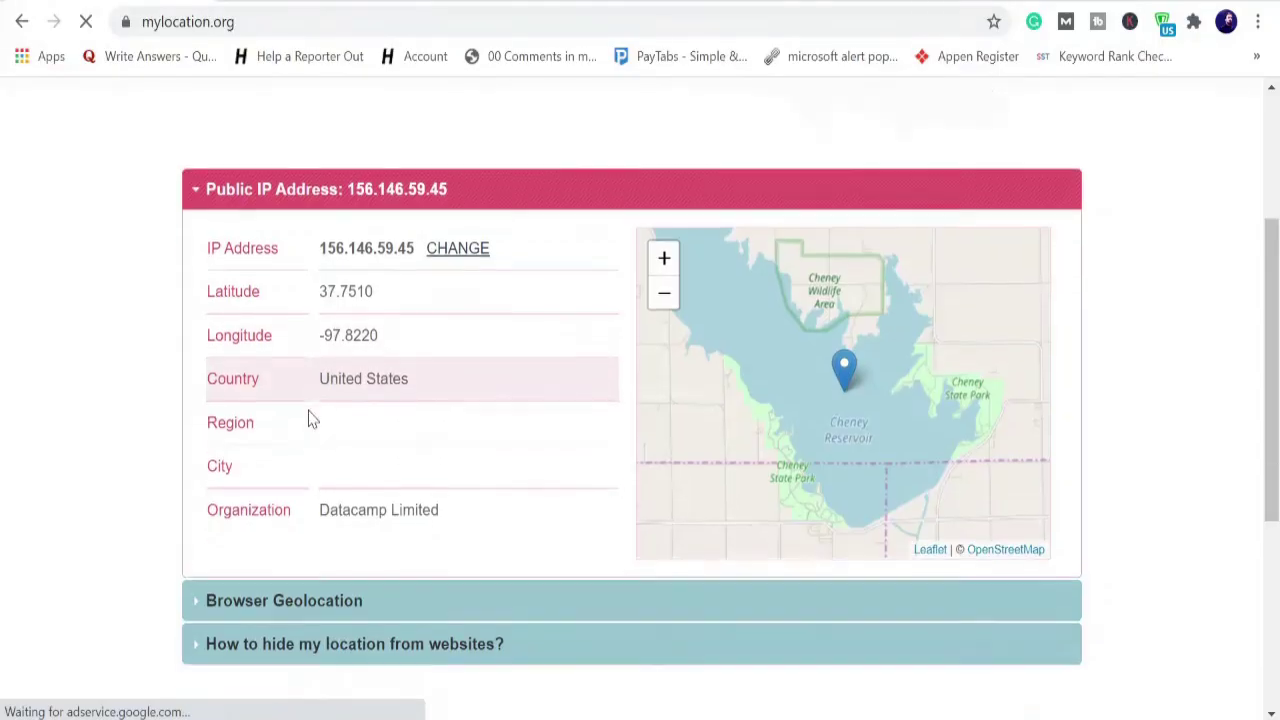